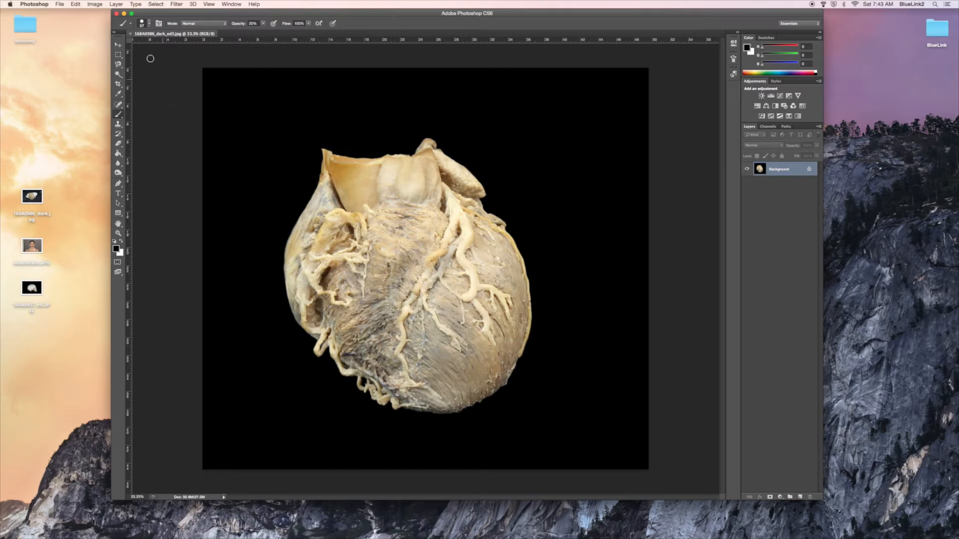
Create a new empty layer above the heart photo, keeping the default name Layer 1, Normal mode and 100% opacity
{"action": "left_click", "coordinate": [116, 4]}
{"action": "mouse_move", "coordinate": [120, 13]}
{"action": "left_click", "coordinate": [213, 16]}
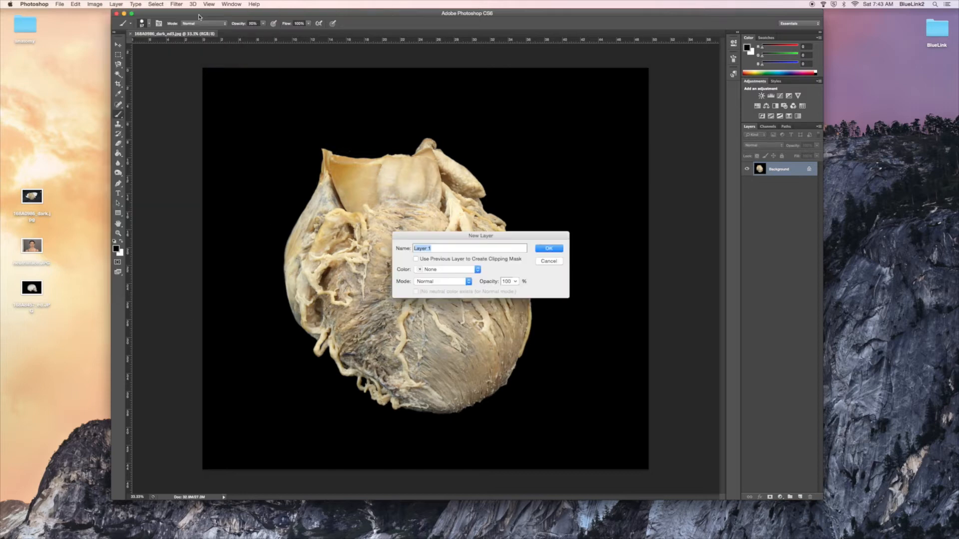
{"action": "left_click", "coordinate": [549, 250]}
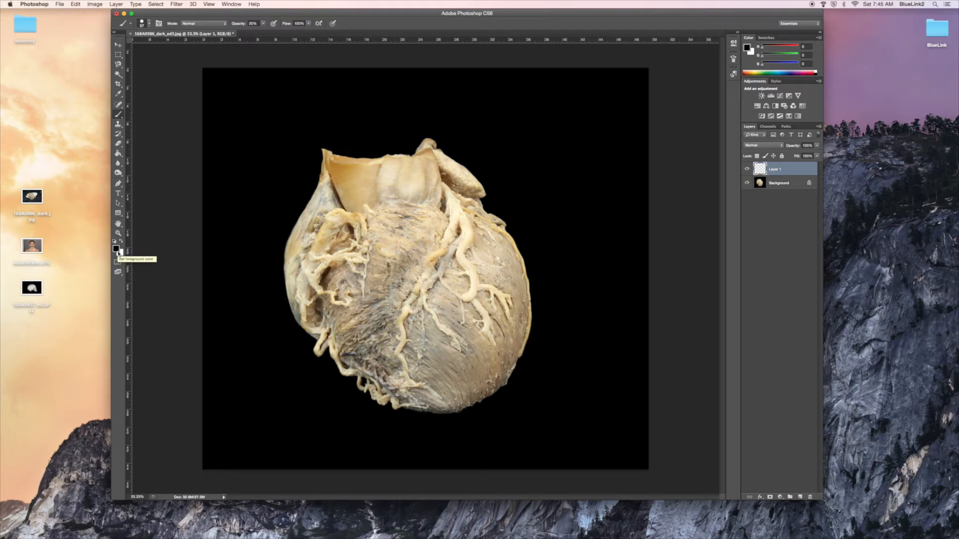
Set the foreground colour to dark red a1000b and activate the Brush tool
{"action": "left_click", "coordinate": [117, 249]}
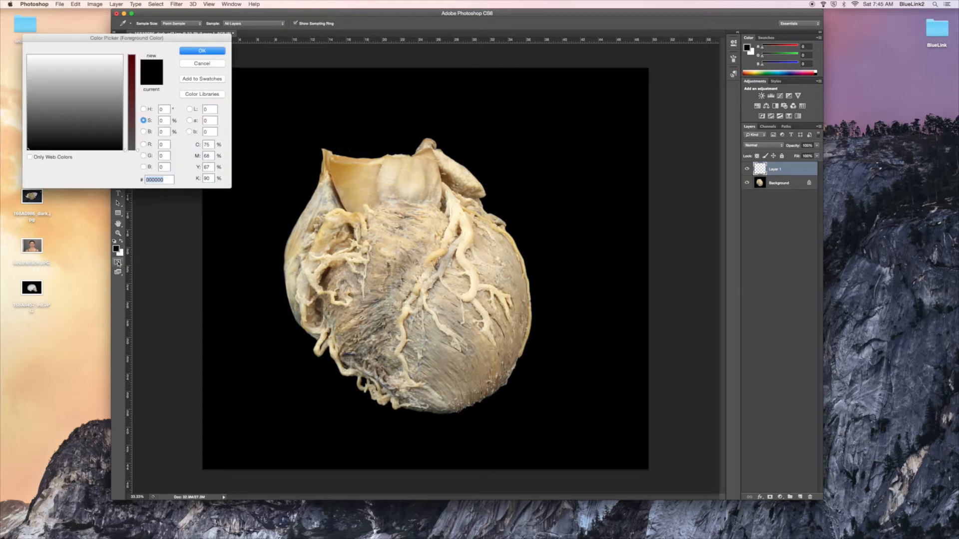
{"action": "left_click_drag", "start_coordinate": [126, 152], "coordinate": [124, 47]}
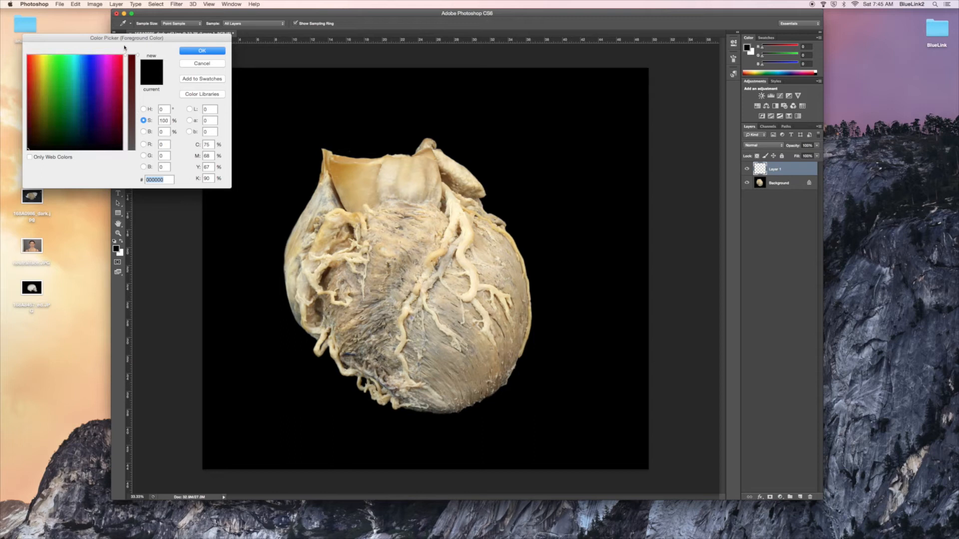
{"action": "left_click", "coordinate": [122, 90]}
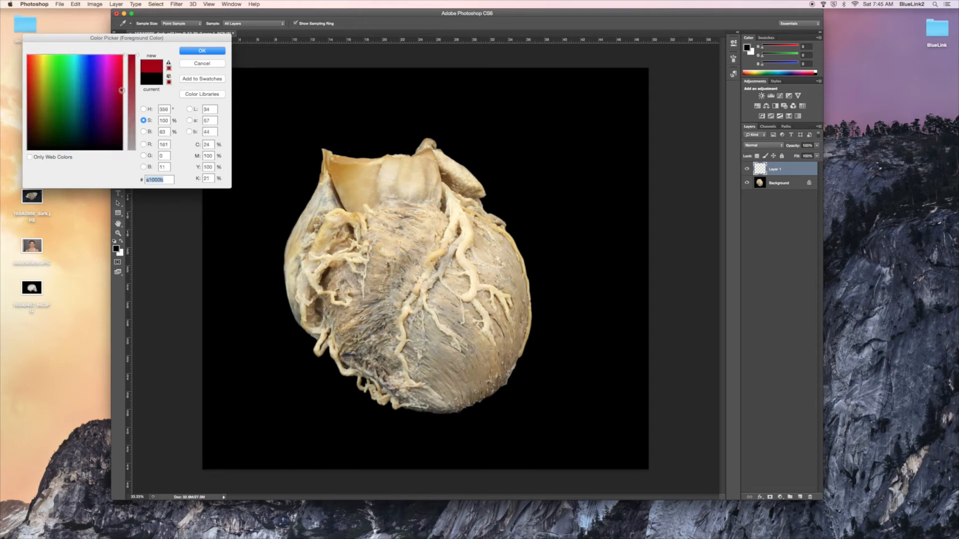
{"action": "left_click", "coordinate": [202, 52]}
{"action": "key", "text": "b"}
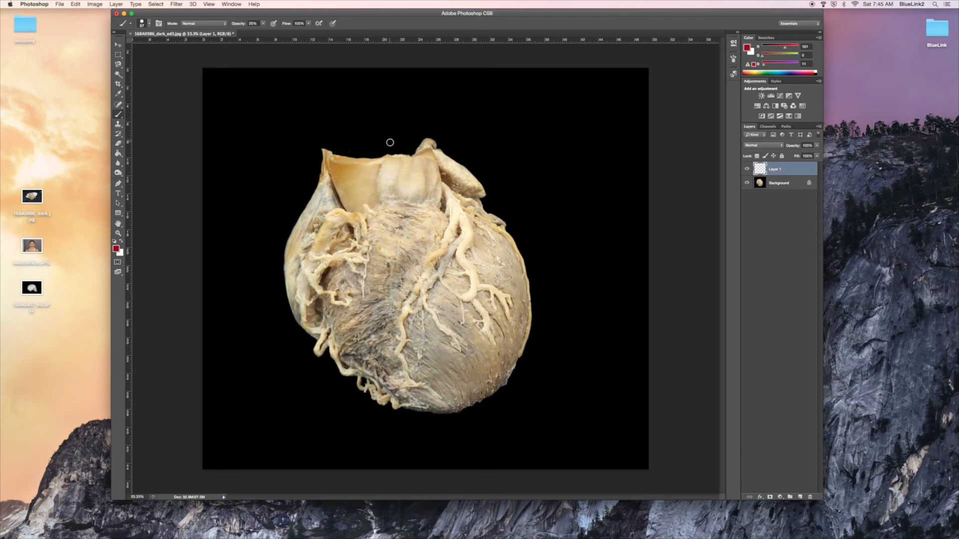
Set the brush opacity to 100% and paint the aortic arch outline with its branches above the heart on Layer 1
{"action": "left_click_drag", "start_coordinate": [263, 23], "coordinate": [363, 30]}
{"action": "mouse_move", "coordinate": [395, 154]}
{"action": "left_mouse_down"}
{"action": "mouse_move", "coordinate": [397, 120]}
{"action": "mouse_move", "coordinate": [430, 108]}
{"action": "mouse_move", "coordinate": [467, 127]}
{"action": "left_mouse_up"}
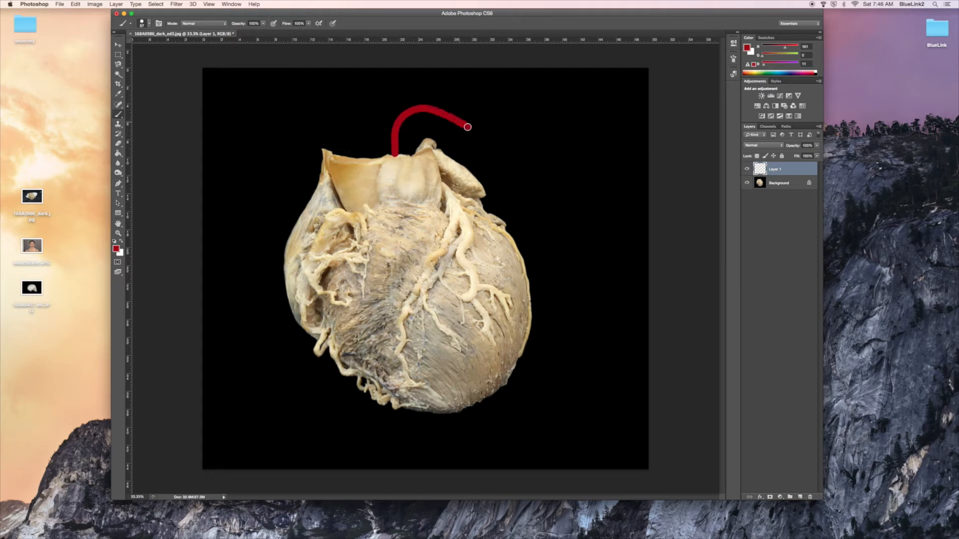
{"action": "mouse_move", "coordinate": [332, 155]}
{"action": "left_mouse_down"}
{"action": "mouse_move", "coordinate": [333, 131]}
{"action": "mouse_move", "coordinate": [355, 106]}
{"action": "mouse_move", "coordinate": [344, 95]}
{"action": "mouse_move", "coordinate": [393, 87]}
{"action": "mouse_move", "coordinate": [415, 70]}
{"action": "mouse_move", "coordinate": [485, 116]}
{"action": "left_mouse_up"}
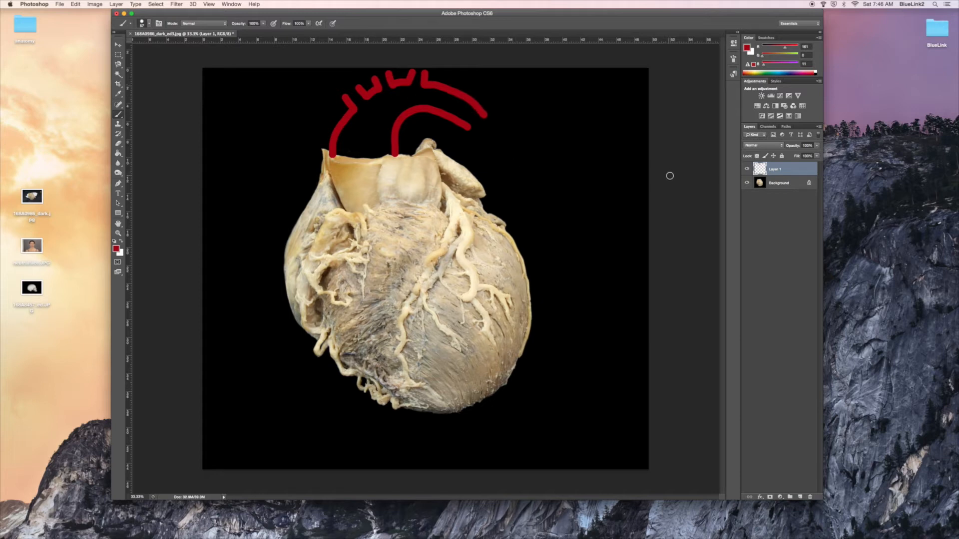
Toggle Layer 1's visibility off and on to compare the image with and without the painting, and delete the layer
{"action": "left_click", "coordinate": [747, 170]}
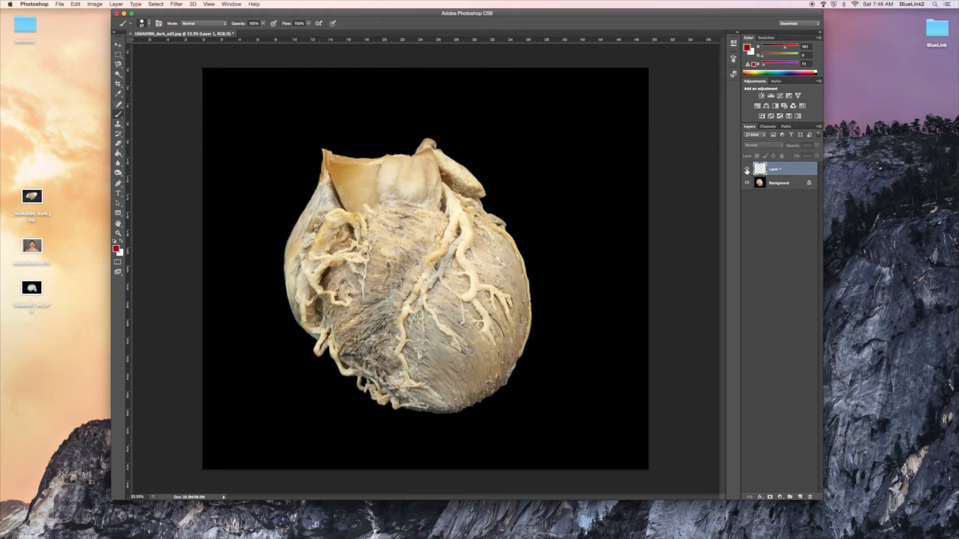
{"action": "left_click", "coordinate": [747, 171]}
{"action": "left_click", "coordinate": [747, 170]}
{"action": "left_click", "coordinate": [748, 171]}
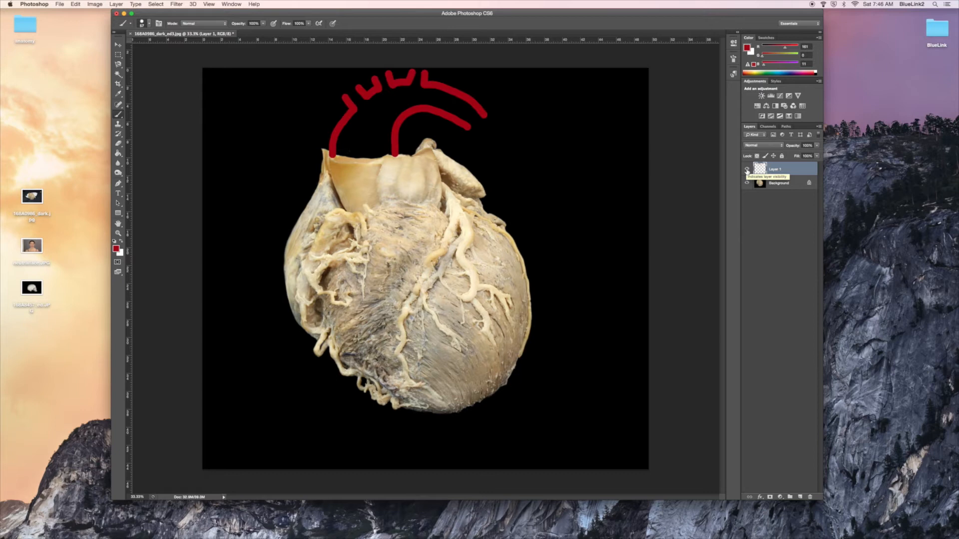
{"action": "right_click", "coordinate": [781, 172]}
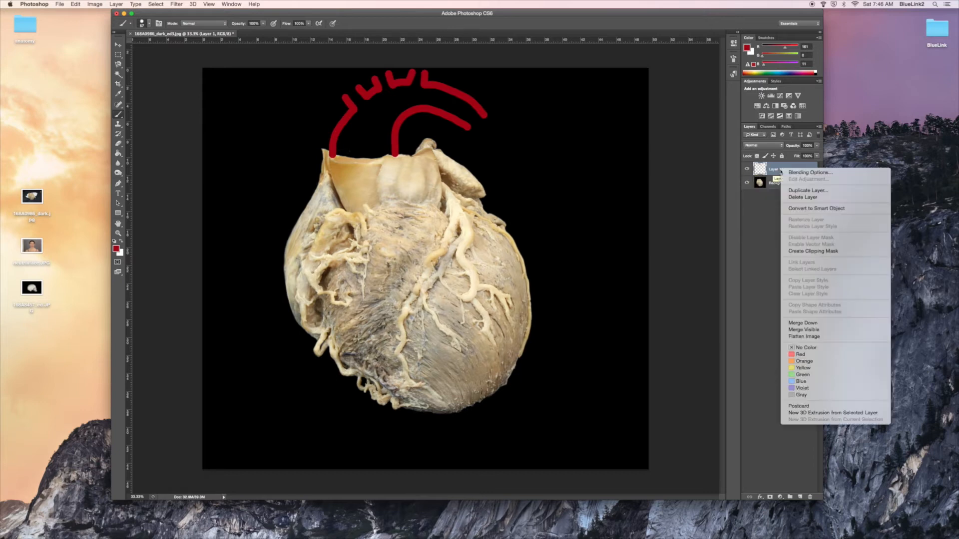
{"action": "left_click", "coordinate": [795, 200]}
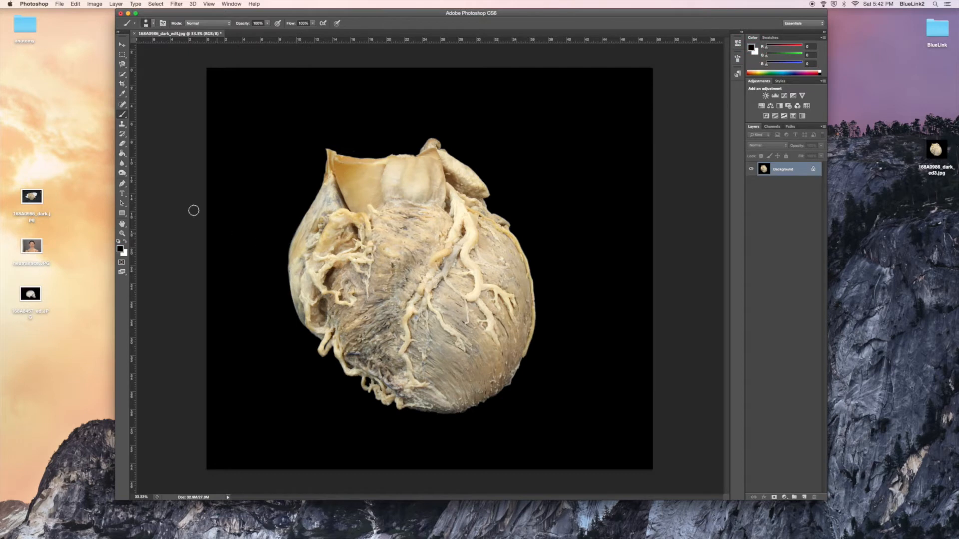
Outline the aorta area at the heart's upper left with the Magnetic Lasso, copy it to a new layer and nudge it slightly
{"action": "left_click", "coordinate": [122, 64]}
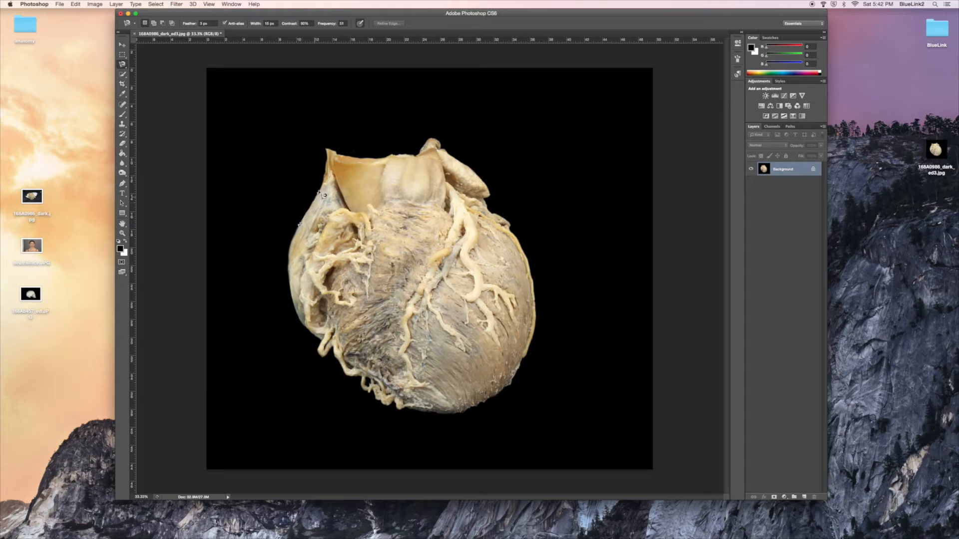
{"action": "left_click", "coordinate": [327, 147]}
{"action": "double_click", "coordinate": [305, 230]}
{"action": "key", "text": "super+c"}
{"action": "key", "text": "super+v"}
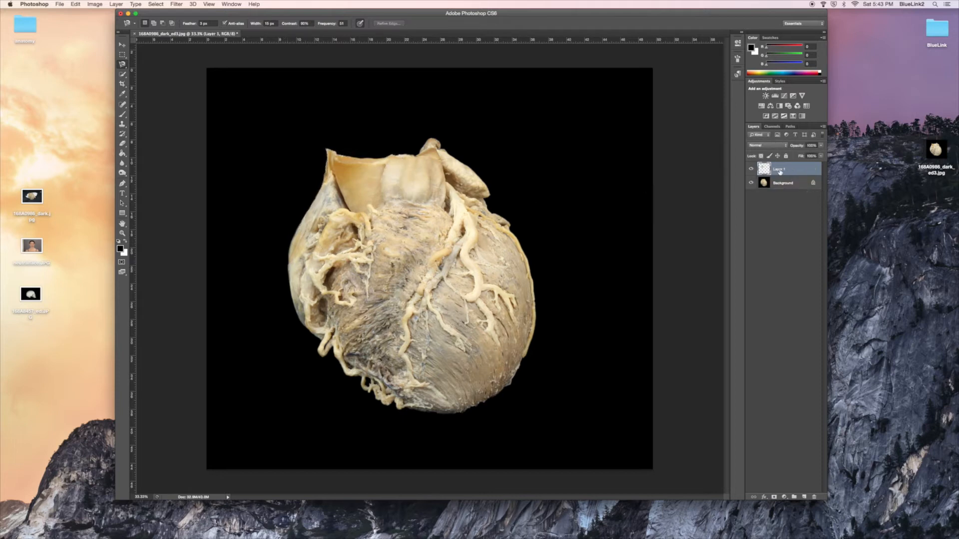
{"action": "left_click", "coordinate": [122, 46]}
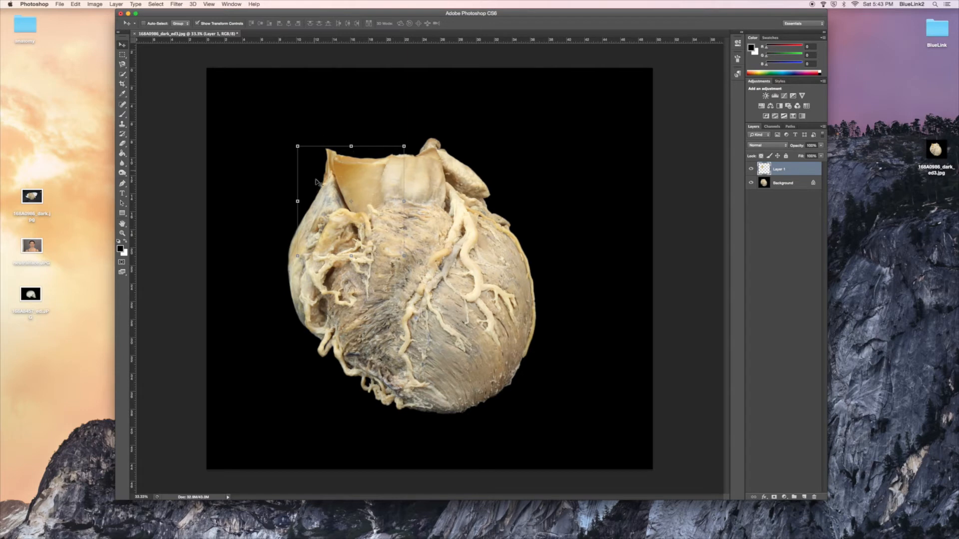
{"action": "mouse_move", "coordinate": [324, 188]}
{"action": "left_mouse_down"}
{"action": "mouse_move", "coordinate": [267, 137]}
{"action": "mouse_move", "coordinate": [325, 187]}
{"action": "left_mouse_up"}
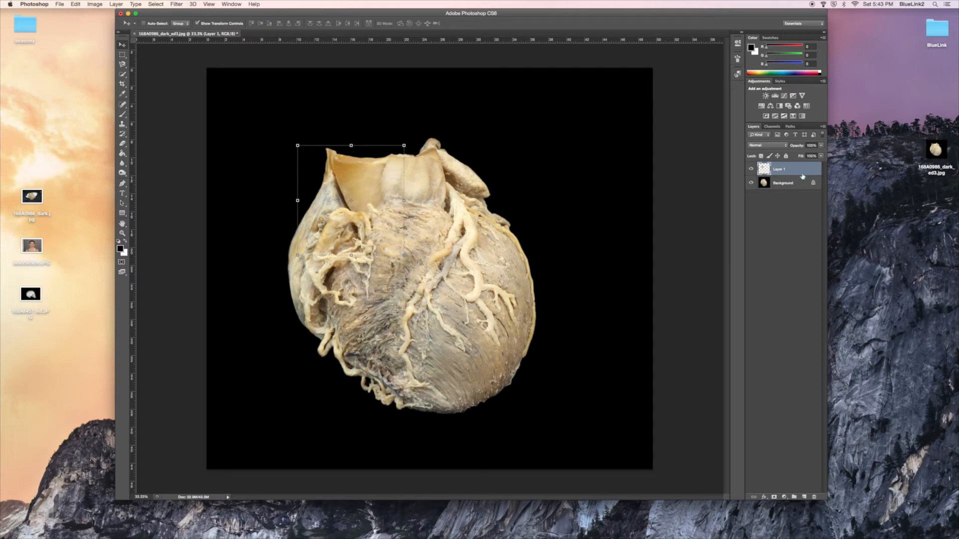
Hide Layer 1 and copy a rectangular selection of the Background around the heart's right edge to a new layer
{"action": "left_click", "coordinate": [751, 170]}
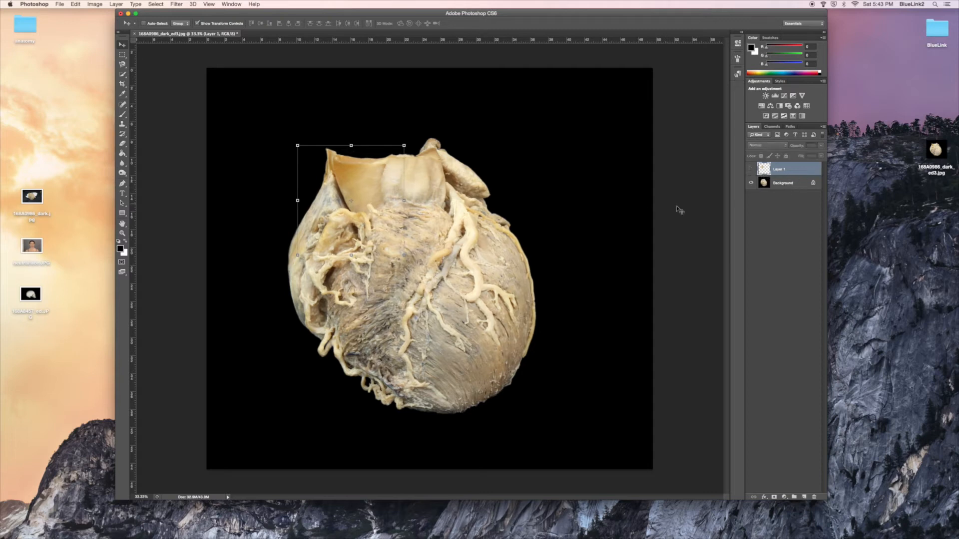
{"action": "left_click", "coordinate": [791, 185]}
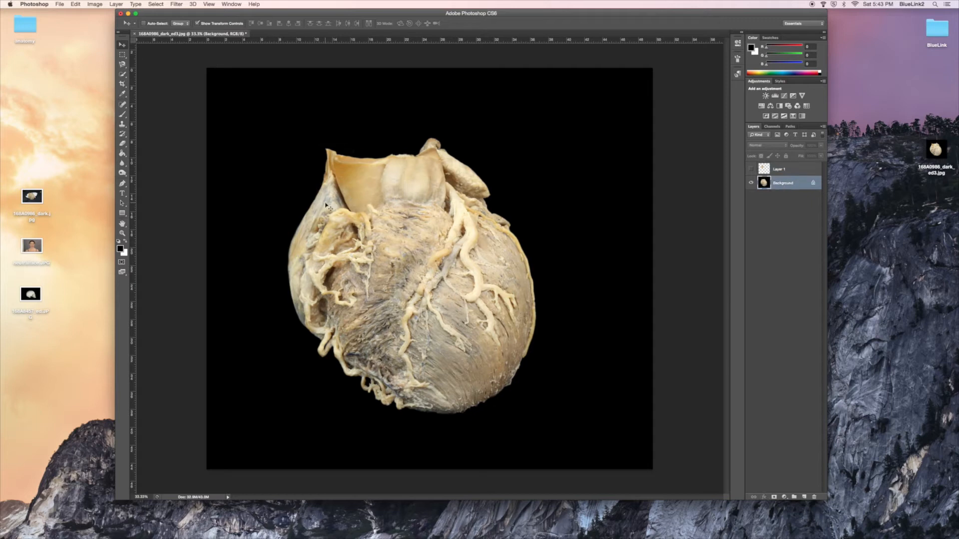
{"action": "left_click", "coordinate": [120, 57]}
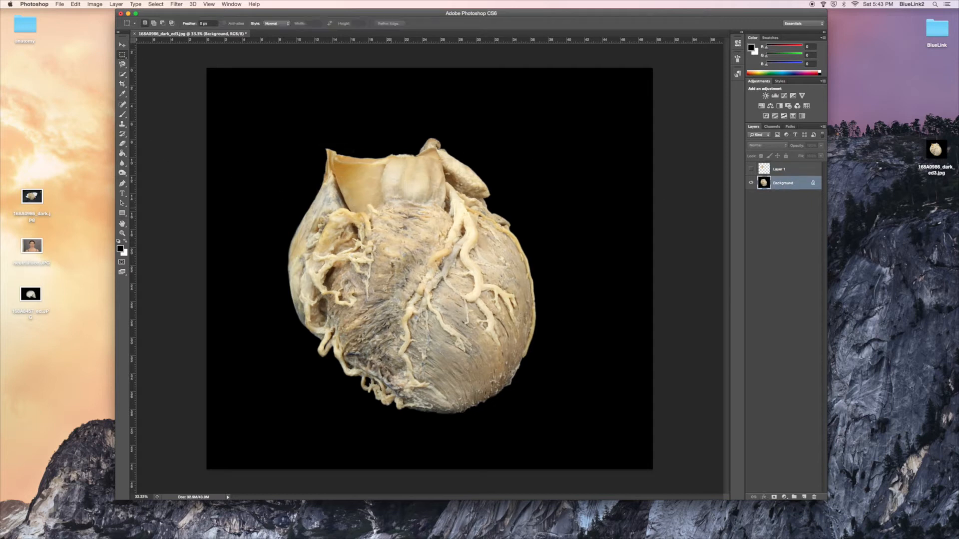
{"action": "left_click_drag", "start_coordinate": [498, 196], "coordinate": [580, 389]}
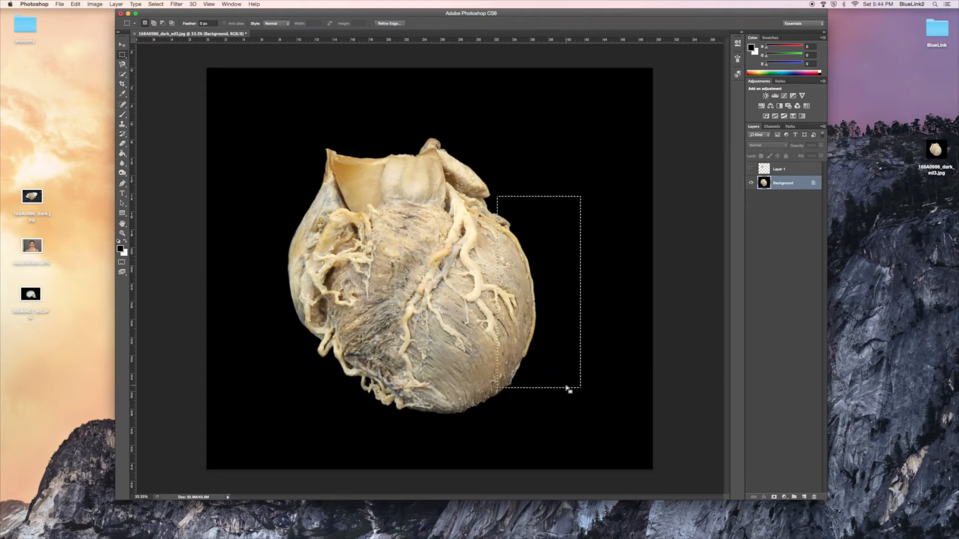
{"action": "key", "text": "super+v"}
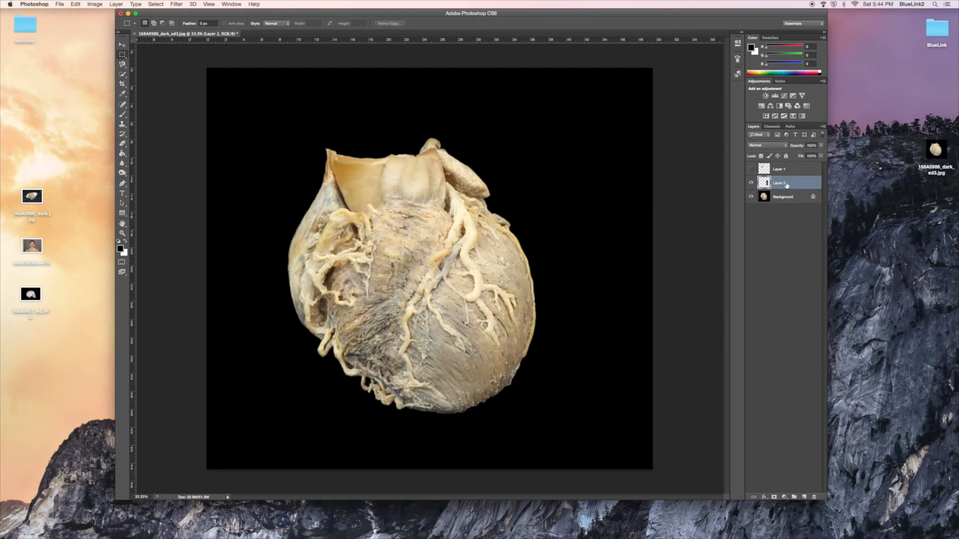
Hide the Background and erase the black area beside the heart piece on Layer 2, adjusting the eraser size and hardness
{"action": "left_click", "coordinate": [752, 197]}
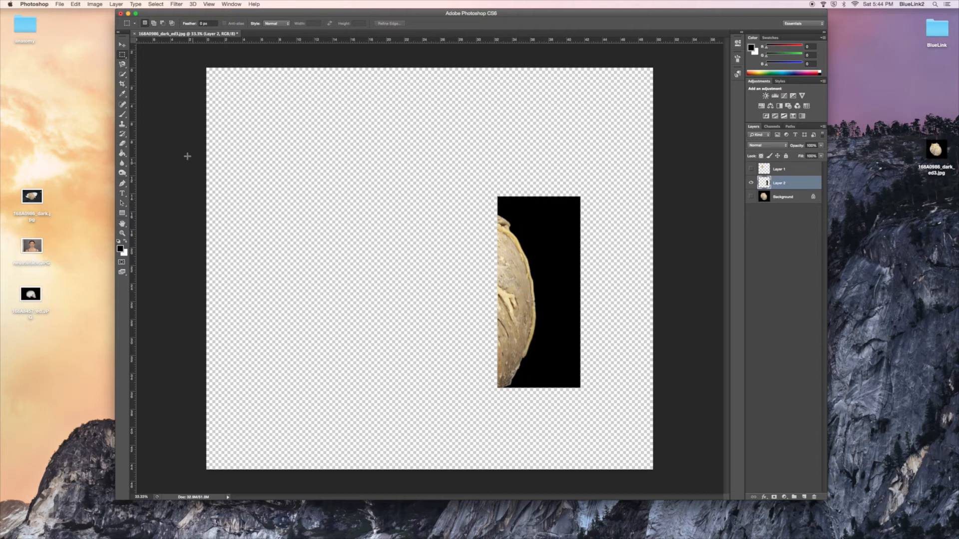
{"action": "left_click", "coordinate": [123, 145]}
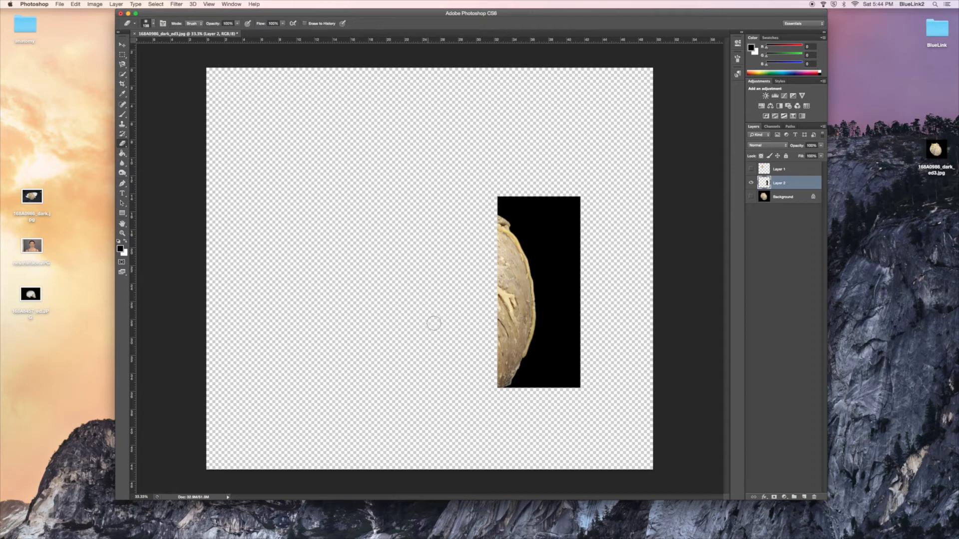
{"action": "right_click", "coordinate": [440, 384]}
{"action": "left_click_drag", "start_coordinate": [461, 398], "coordinate": [454, 398]}
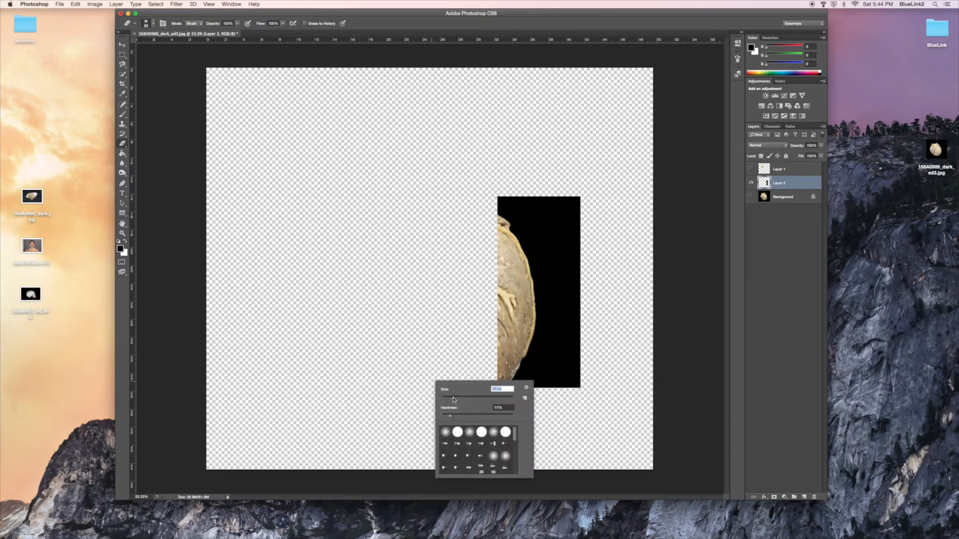
{"action": "key", "text": "Tab"}
{"action": "left_click", "coordinate": [477, 399]}
{"action": "left_click", "coordinate": [465, 416]}
{"action": "mouse_move", "coordinate": [538, 338]}
{"action": "left_mouse_down"}
{"action": "mouse_move", "coordinate": [544, 327]}
{"action": "mouse_move", "coordinate": [520, 384]}
{"action": "mouse_move", "coordinate": [535, 341]}
{"action": "mouse_move", "coordinate": [536, 274]}
{"action": "mouse_move", "coordinate": [503, 212]}
{"action": "mouse_move", "coordinate": [549, 271]}
{"action": "left_mouse_up"}
{"action": "left_click_drag", "start_coordinate": [549, 271], "coordinate": [578, 199]}
{"action": "right_click", "coordinate": [607, 324]}
{"action": "left_click", "coordinate": [654, 342]}
{"action": "left_click_drag", "start_coordinate": [560, 375], "coordinate": [572, 240]}
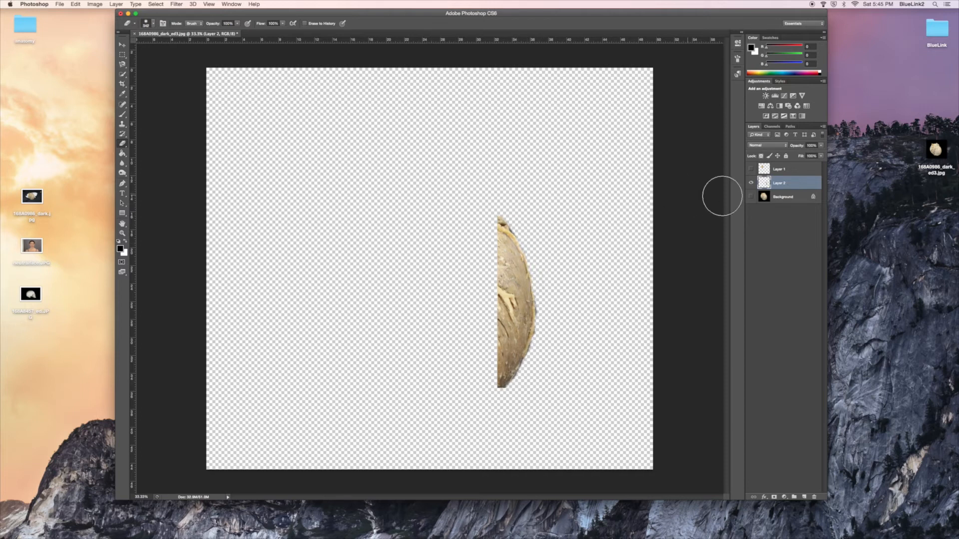
Show Layer 1 and the Background, and move Layer 2's heart piece up and left over the aorta area
{"action": "left_click", "coordinate": [751, 169]}
{"action": "left_click", "coordinate": [751, 197]}
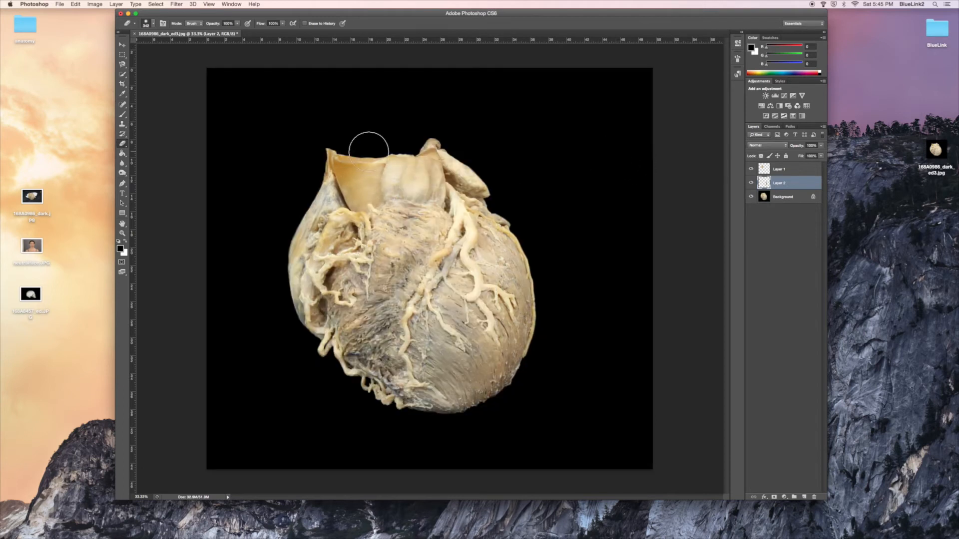
{"action": "left_click", "coordinate": [122, 46]}
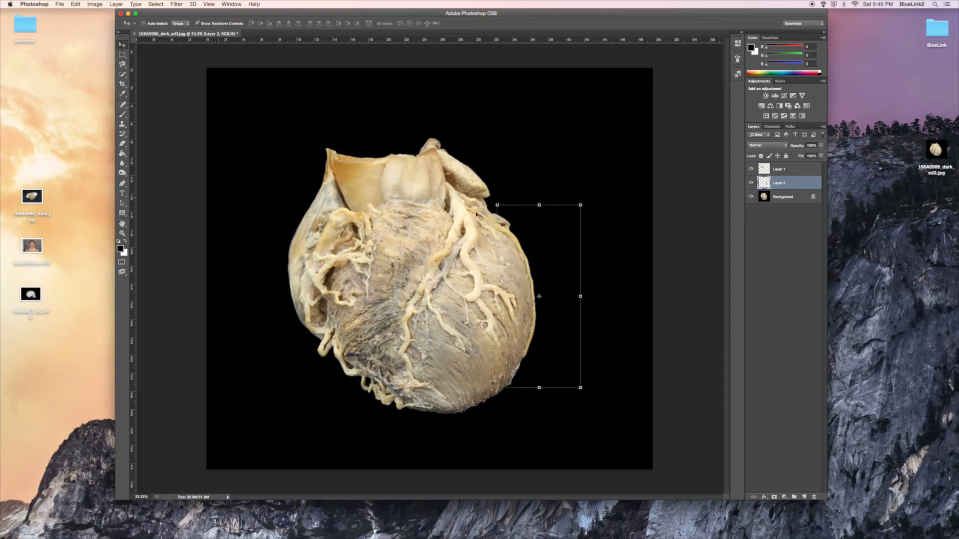
{"action": "left_click_drag", "start_coordinate": [518, 288], "coordinate": [402, 196]}
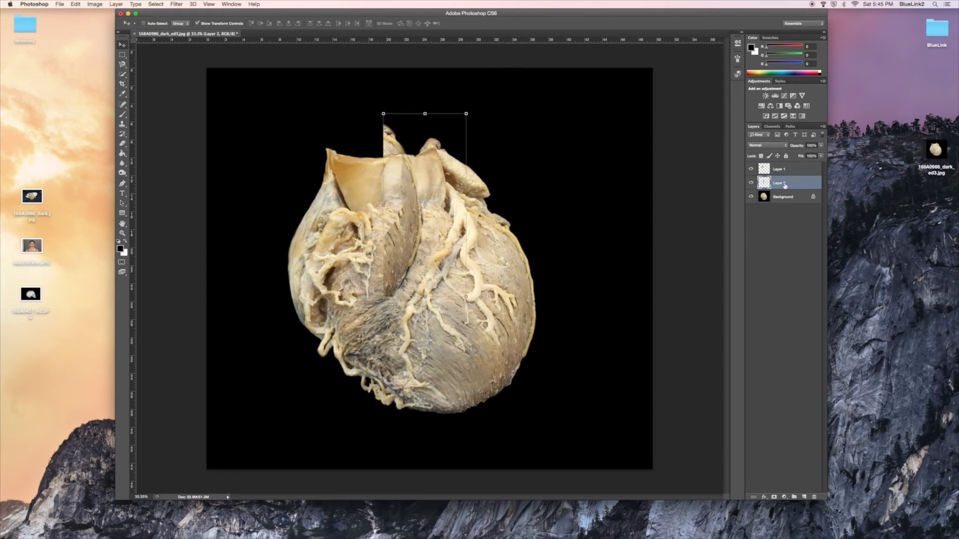
Place Layer 2 above Layer 1 in the stacking order and move its piece back onto the heart's right edge
{"action": "key", "text": "super+z"}
{"action": "left_click_drag", "start_coordinate": [783, 185], "coordinate": [782, 170]}
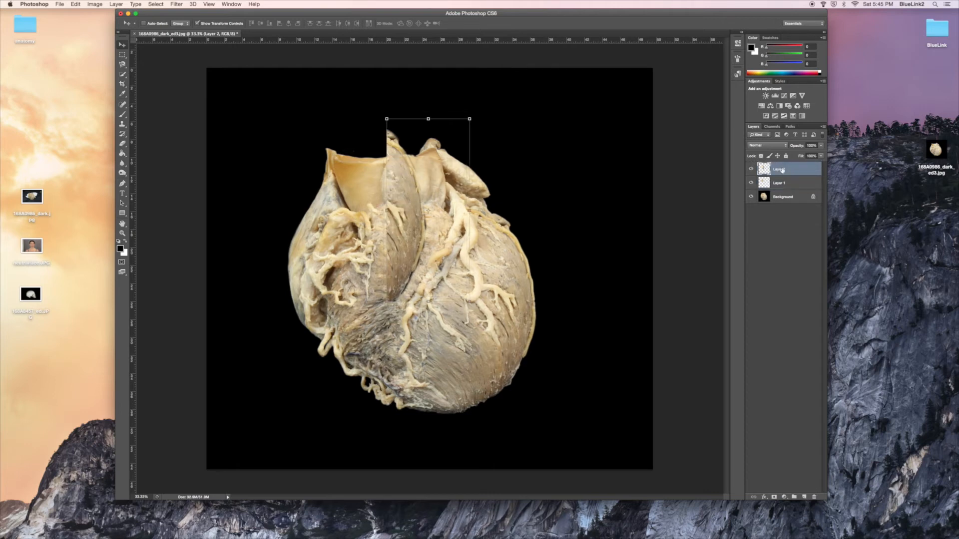
{"action": "left_click", "coordinate": [782, 198]}
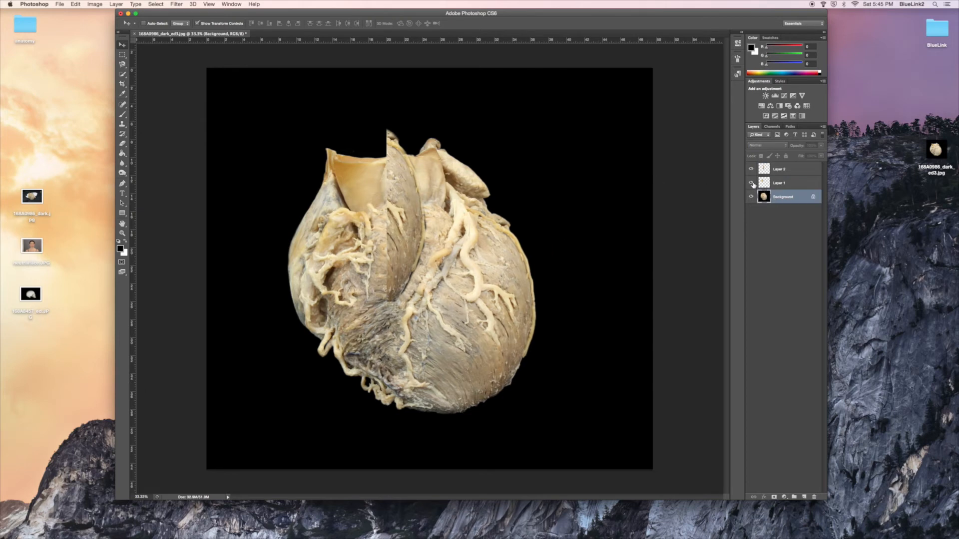
{"action": "left_click", "coordinate": [783, 169]}
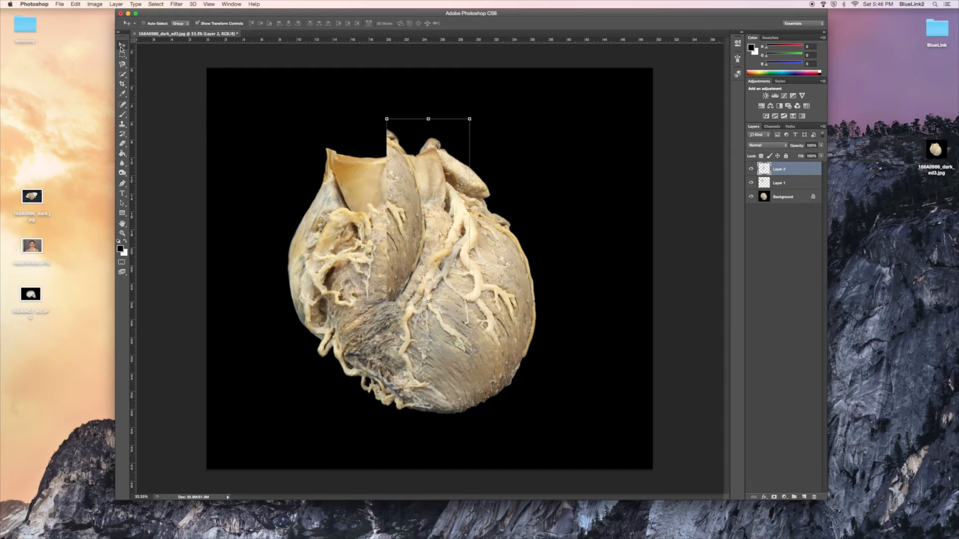
{"action": "left_click_drag", "start_coordinate": [400, 235], "coordinate": [511, 322]}
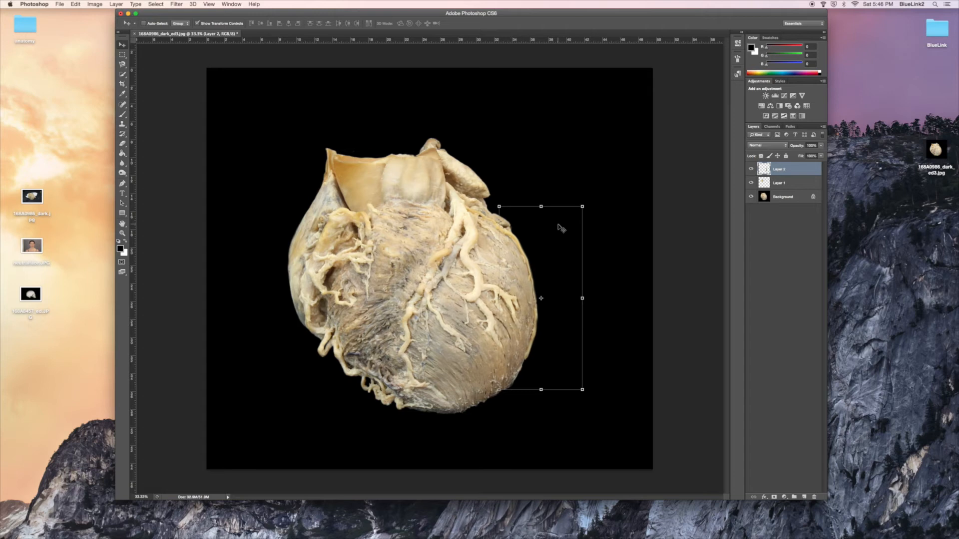
Rename Layer 1 as Aorta
{"action": "left_click", "coordinate": [780, 184]}
{"action": "double_click", "coordinate": [779, 185]}
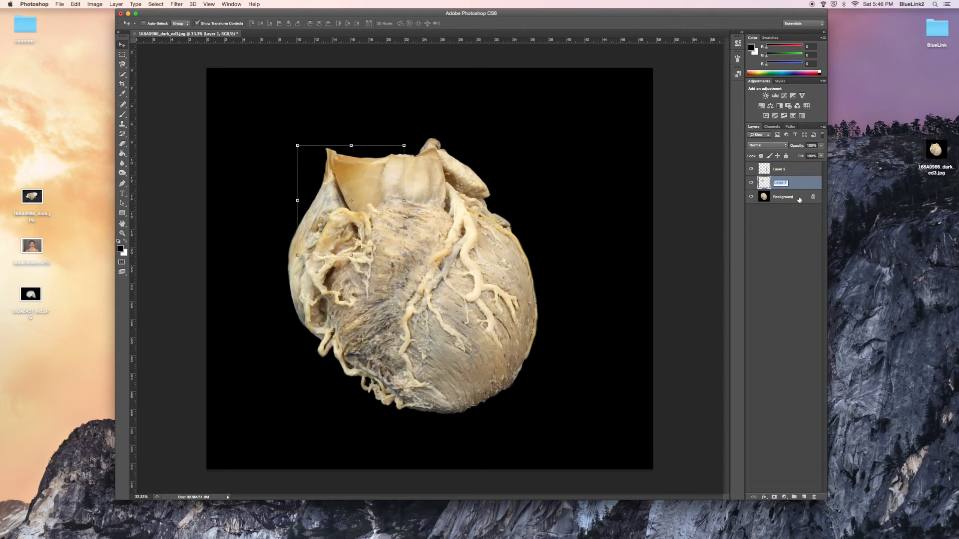
{"action": "type", "text": "A"}
{"action": "left_click", "coordinate": [801, 188]}
{"action": "left_click_drag", "start_coordinate": [775, 177], "coordinate": [780, 164]}
{"action": "right_click", "coordinate": [781, 171]}
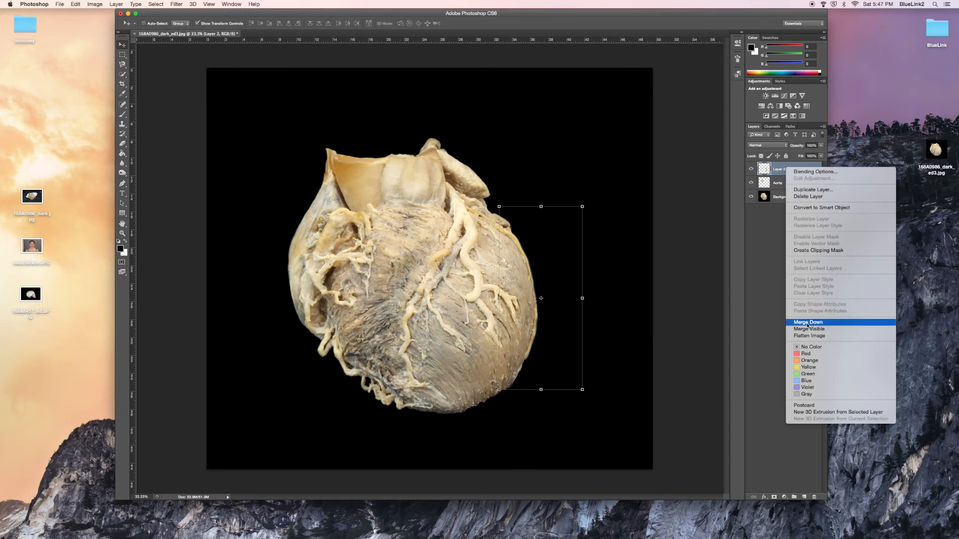
{"action": "left_click", "coordinate": [782, 186]}
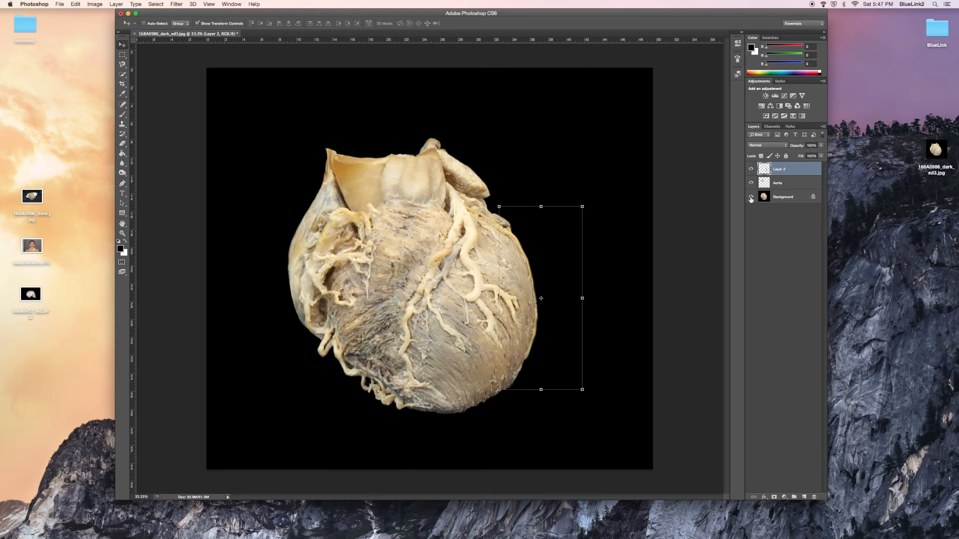
Hide the Background and merge the visible Layer 2 and Aorta layers into one
{"action": "left_click", "coordinate": [751, 198]}
{"action": "right_click", "coordinate": [787, 171]}
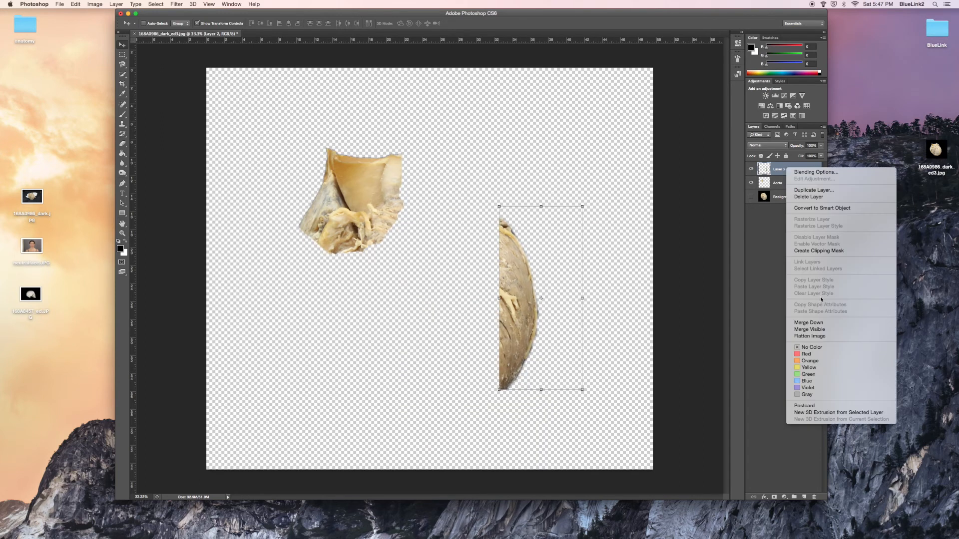
{"action": "left_click", "coordinate": [811, 331]}
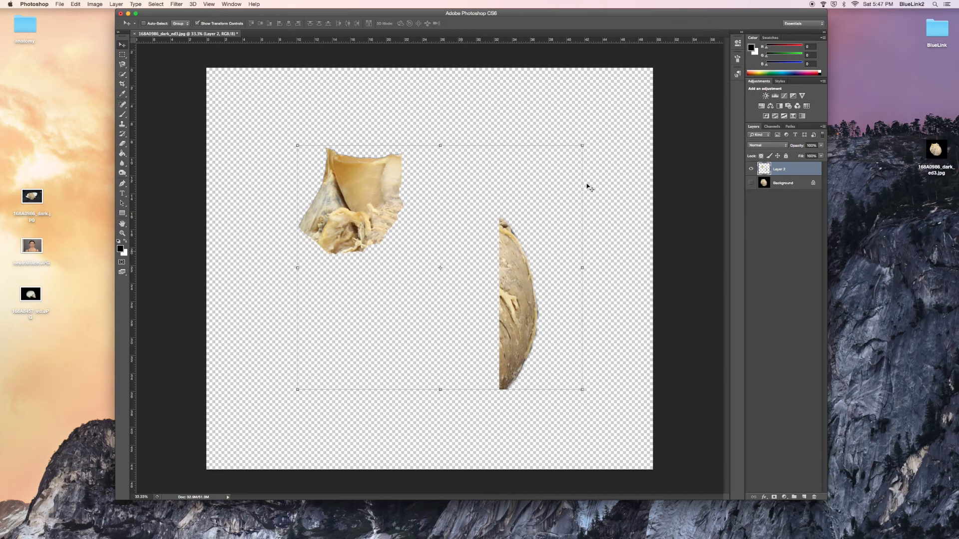
Move the merged heart pieces slightly down and left, and scale them to about 94% width and 92% height
{"action": "left_click_drag", "start_coordinate": [350, 195], "coordinate": [344, 221]}
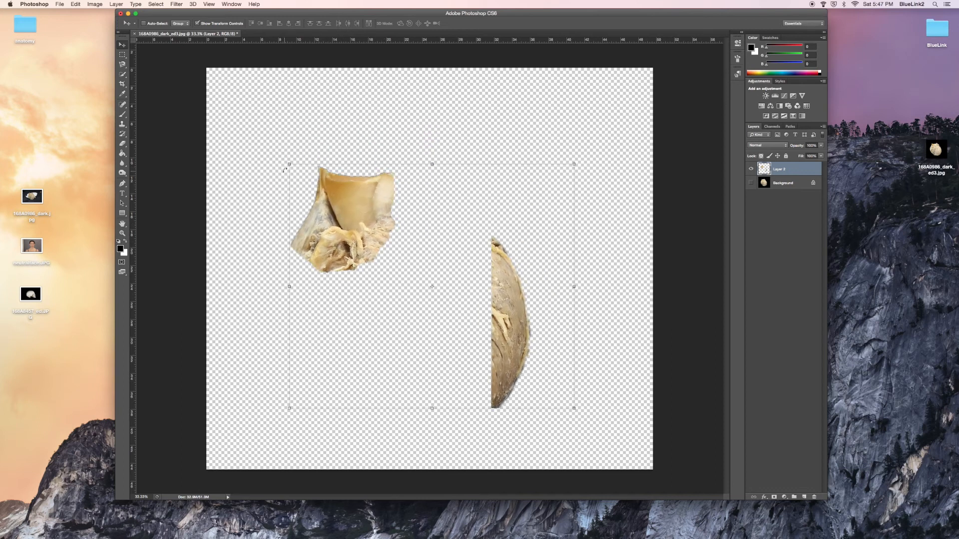
{"action": "left_click_drag", "start_coordinate": [286, 169], "coordinate": [306, 185]}
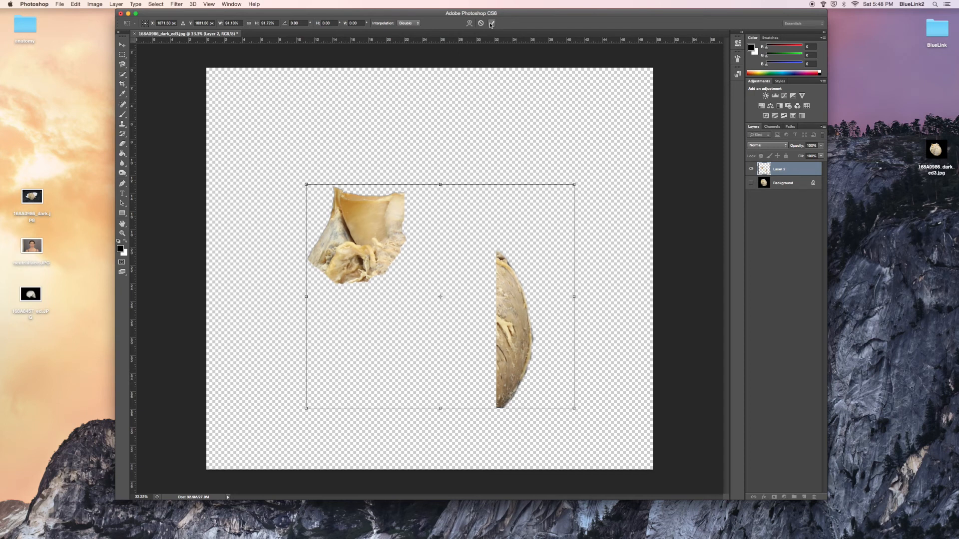
{"action": "left_click", "coordinate": [492, 24]}
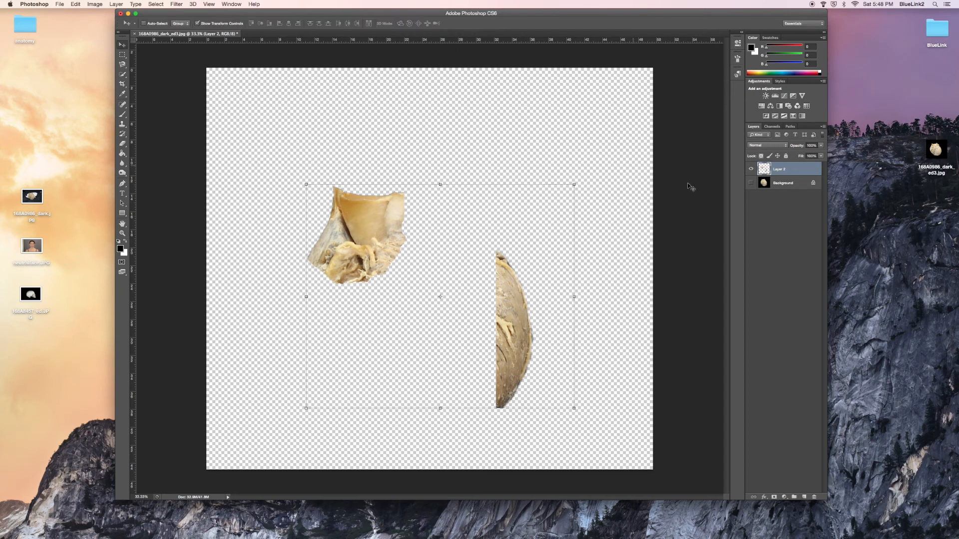
Show the Background, move the merged pieces back over the heart, and enlarge them to about 104% width and 106% height to match it
{"action": "left_click", "coordinate": [751, 183]}
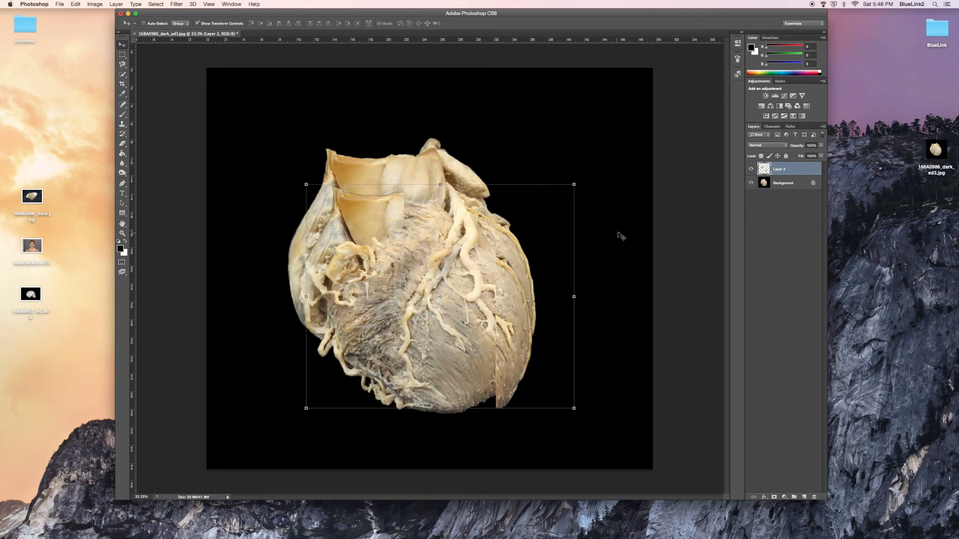
{"action": "left_click_drag", "start_coordinate": [337, 237], "coordinate": [334, 204]}
{"action": "left_click_drag", "start_coordinate": [566, 369], "coordinate": [579, 384]}
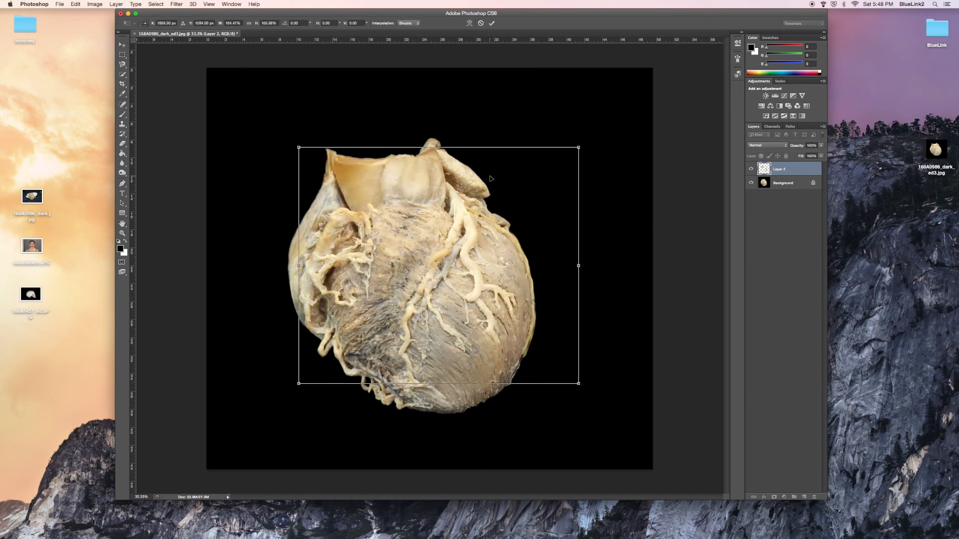
{"action": "left_click_drag", "start_coordinate": [522, 279], "coordinate": [520, 278]}
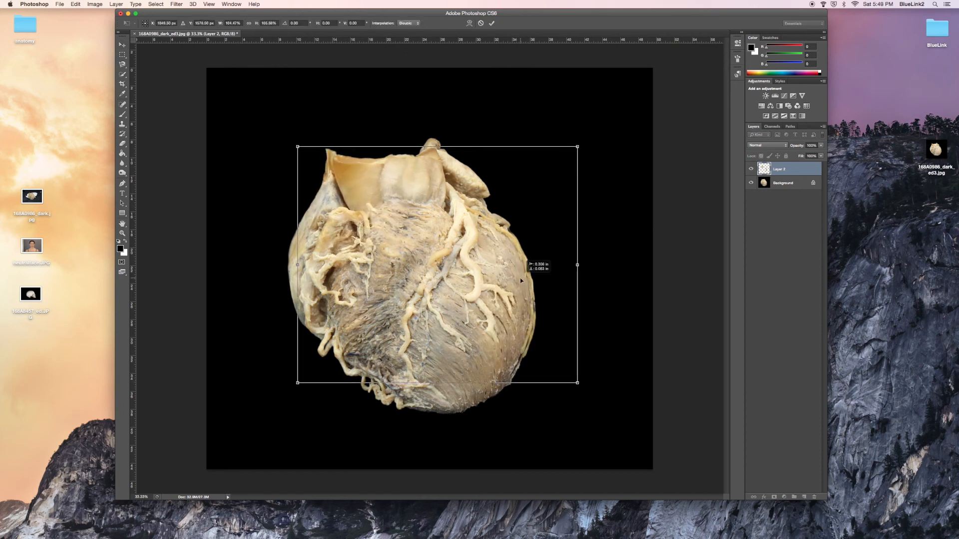
{"action": "key", "text": "Return"}
Duplicate Layer 2 within the same document as Layer 2 copy
{"action": "right_click", "coordinate": [781, 170]}
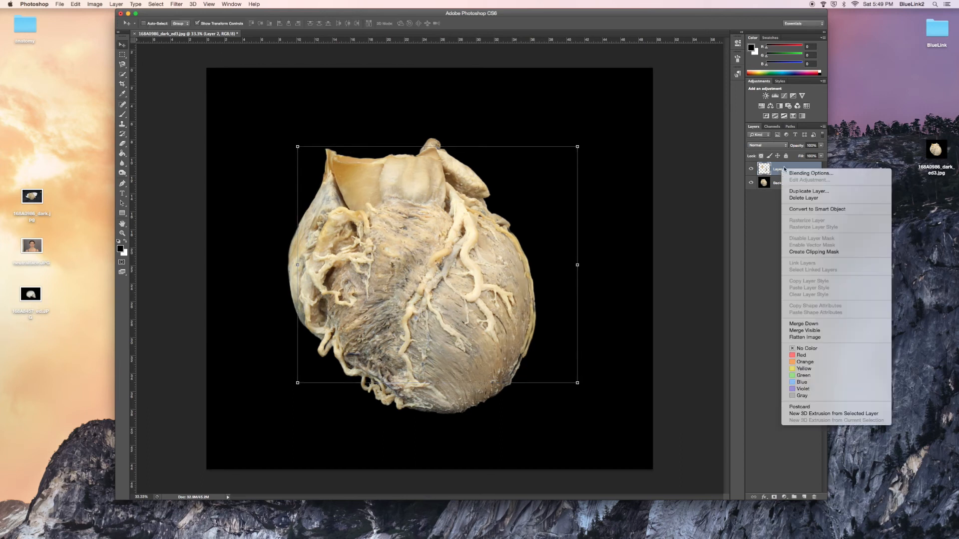
{"action": "left_click", "coordinate": [791, 193]}
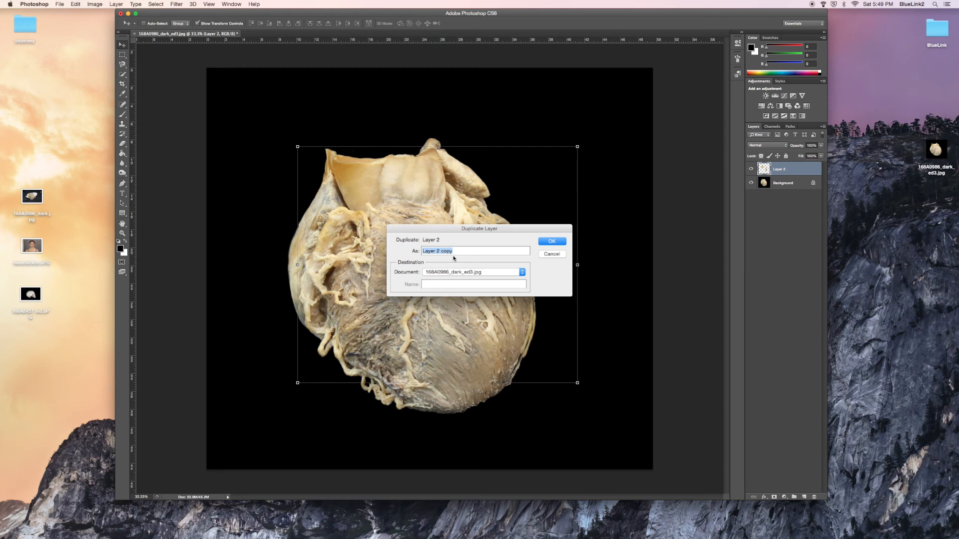
{"action": "left_click", "coordinate": [552, 243]}
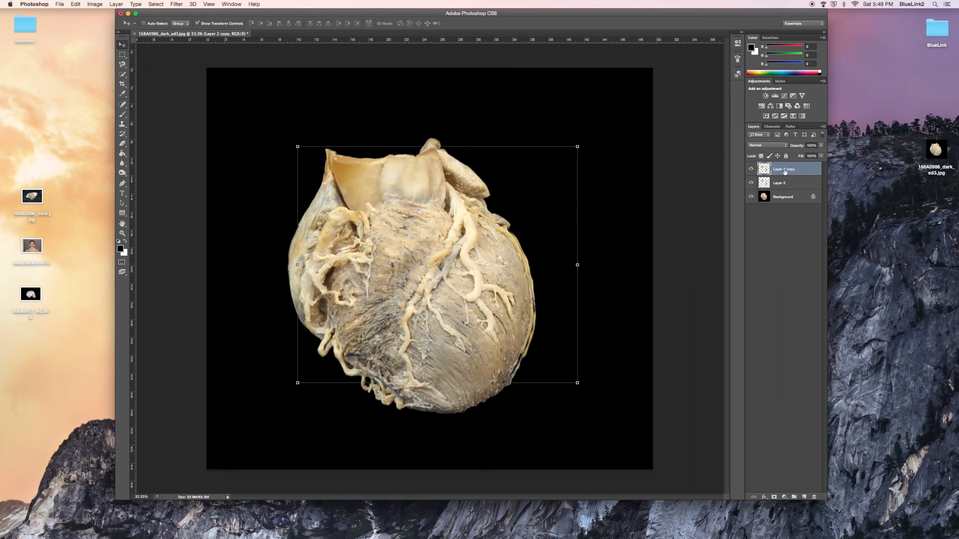
Move Layer 2 copy very slightly with the Background hidden, and show the Background again
{"action": "left_click", "coordinate": [750, 196]}
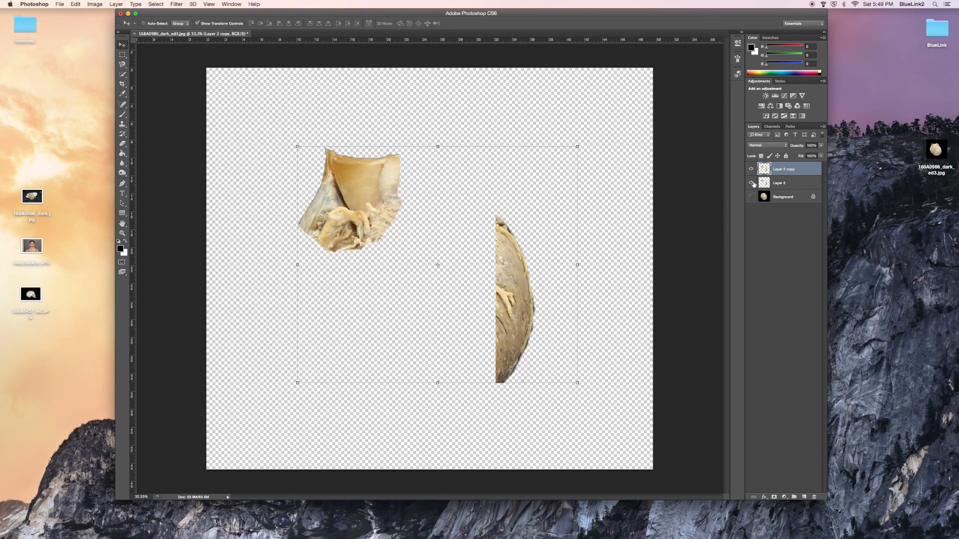
{"action": "mouse_move", "coordinate": [364, 231]}
{"action": "left_mouse_down"}
{"action": "mouse_move", "coordinate": [307, 186]}
{"action": "mouse_move", "coordinate": [279, 209]}
{"action": "mouse_move", "coordinate": [367, 234]}
{"action": "left_mouse_up"}
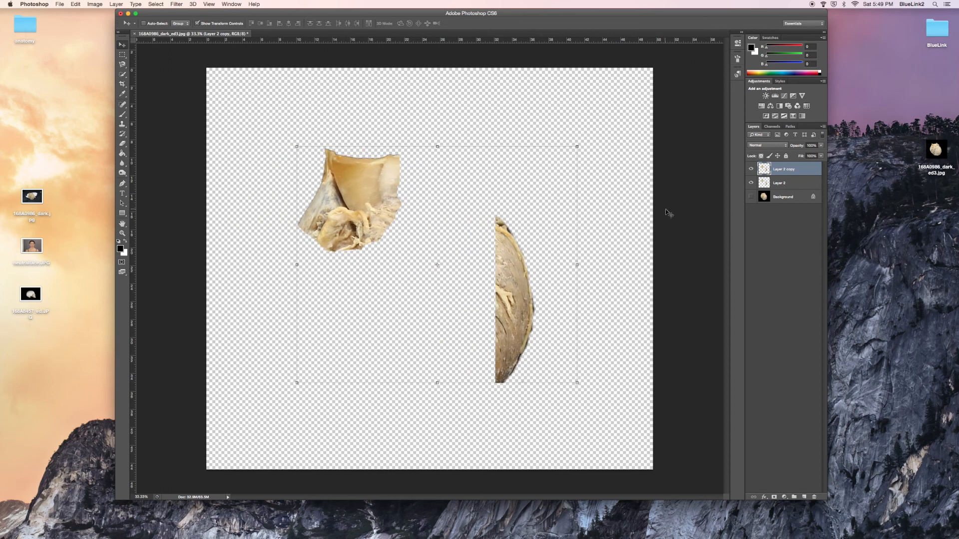
{"action": "left_click", "coordinate": [751, 197]}
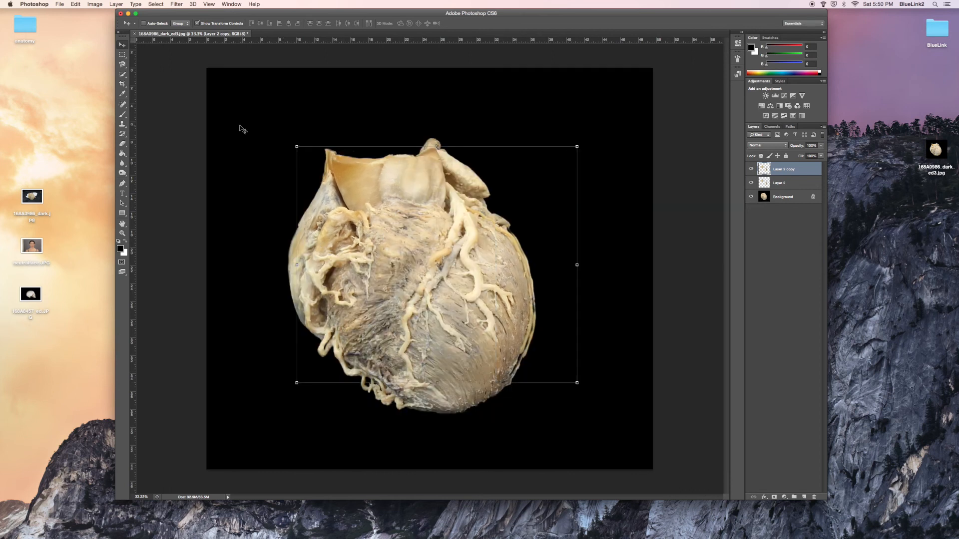
Save the layered image to the Desktop as 168A0986_dark_ed3.psd in Photoshop format, with layers and Maximize Compatibility enabled
{"action": "left_click", "coordinate": [60, 5]}
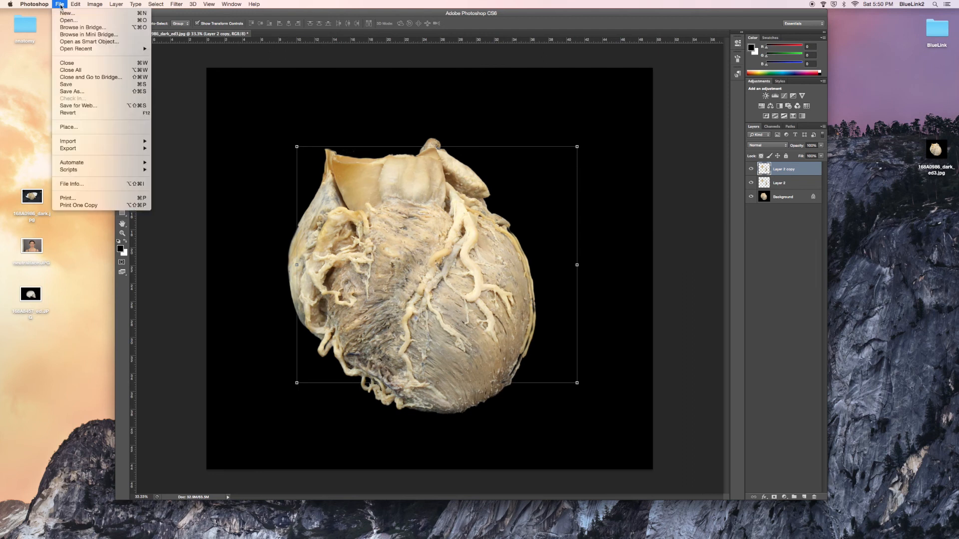
{"action": "left_click", "coordinate": [76, 92]}
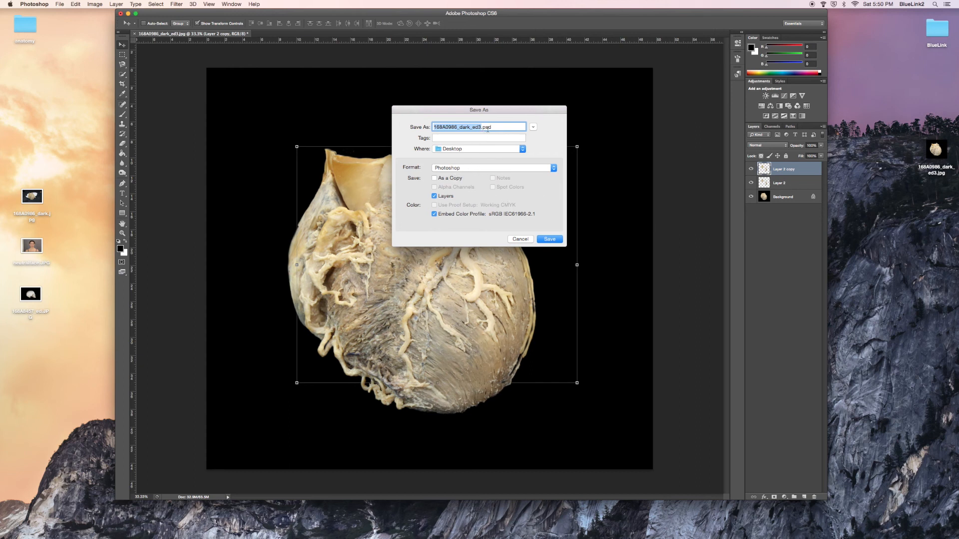
{"action": "left_click_drag", "start_coordinate": [490, 127], "coordinate": [482, 127]}
{"action": "left_click", "coordinate": [500, 128]}
{"action": "left_click", "coordinate": [544, 239]}
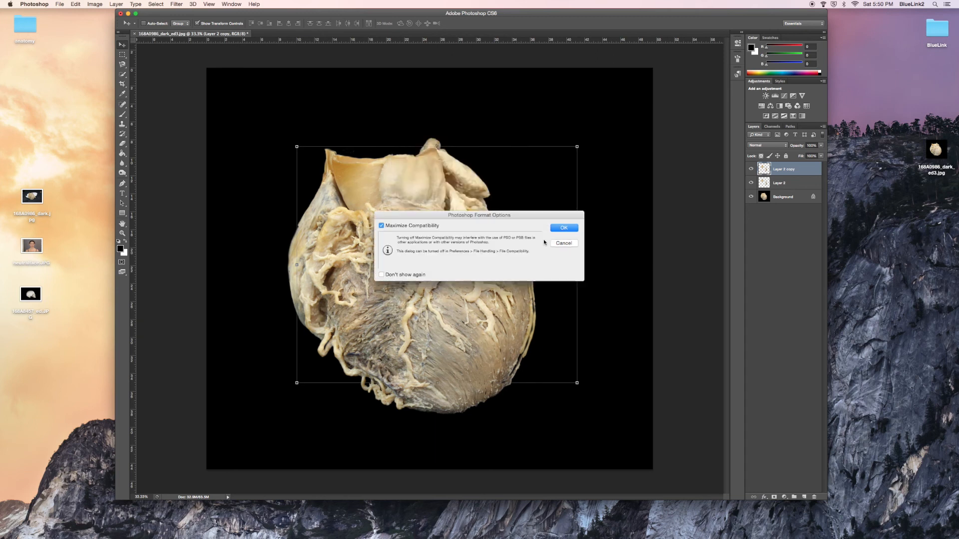
{"action": "left_click", "coordinate": [558, 229]}
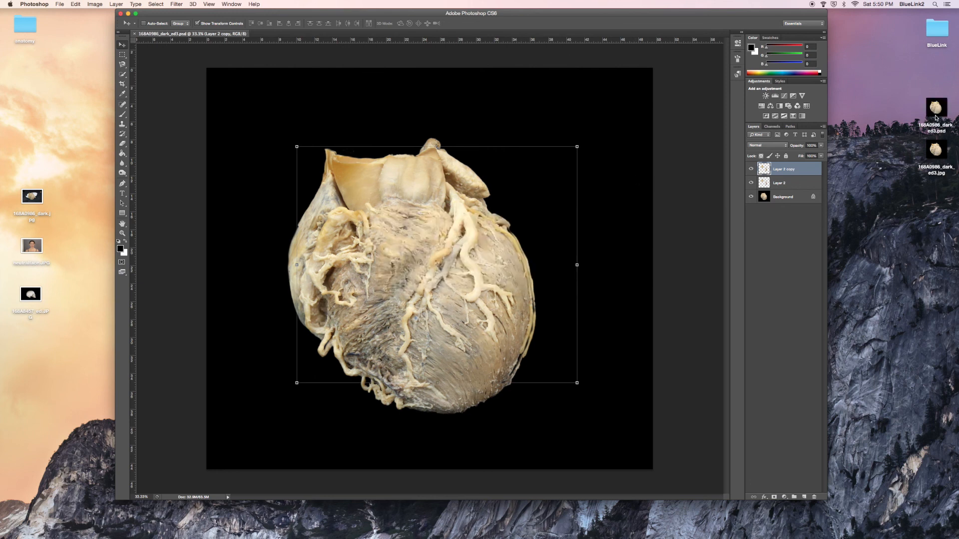
{"action": "mouse_move", "coordinate": [933, 119]}
{"action": "left_mouse_down"}
{"action": "mouse_move", "coordinate": [924, 112]}
{"action": "mouse_move", "coordinate": [933, 115]}
{"action": "left_mouse_up"}
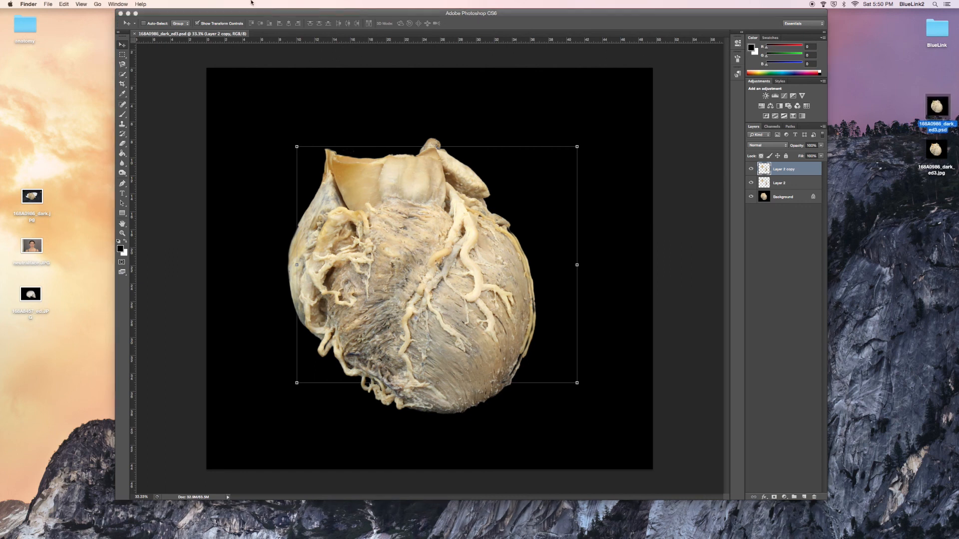
Save a JPEG copy to the Desktop as 168A0986_dark_ed4.jpg at quality 12 (Maximum) with the Baseline (Standard) format option
{"action": "left_click", "coordinate": [150, 18]}
{"action": "left_click", "coordinate": [59, 4]}
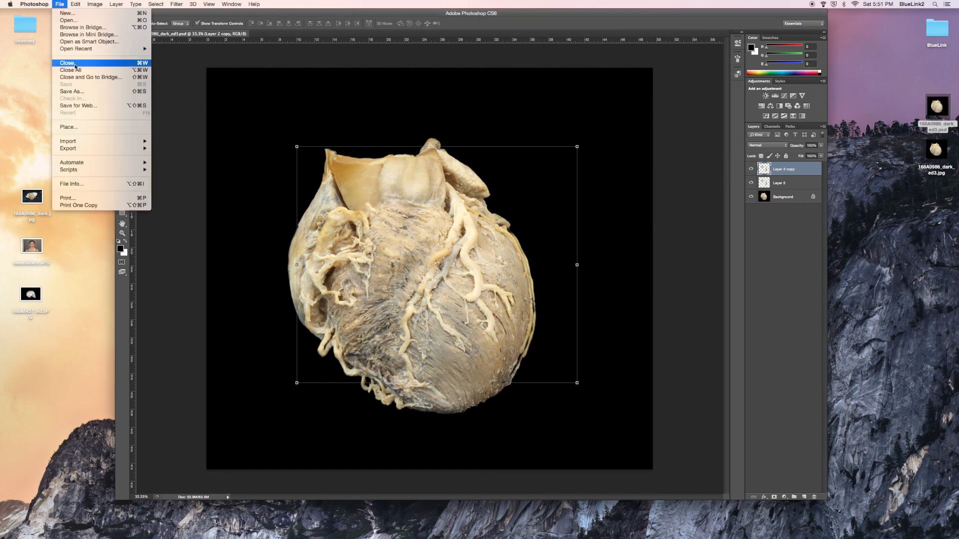
{"action": "left_click", "coordinate": [78, 92]}
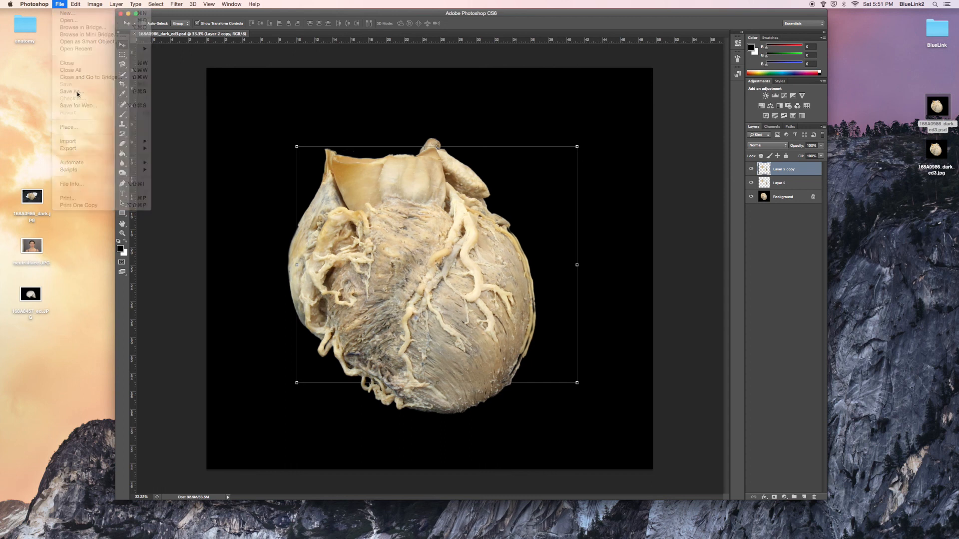
{"action": "left_click", "coordinate": [479, 127]}
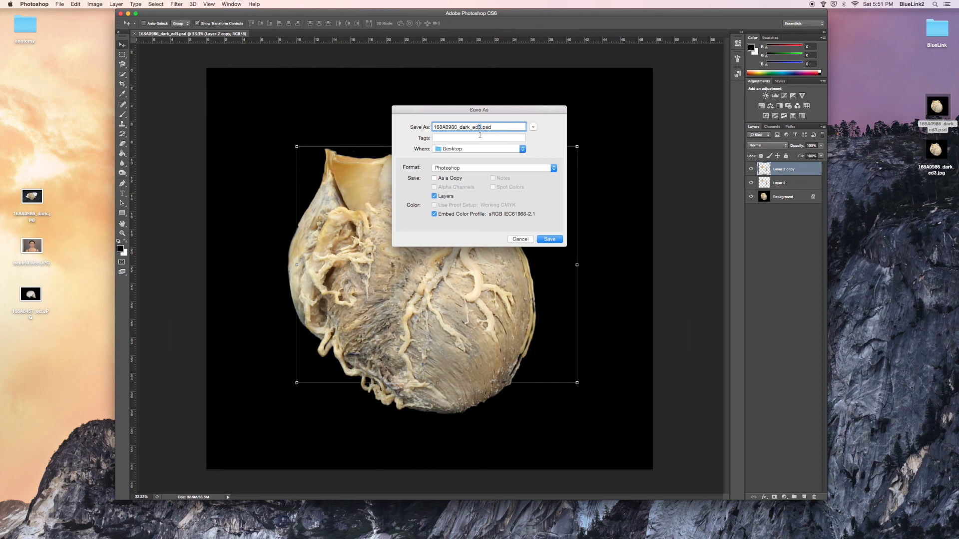
{"action": "type", "text": "4"}
{"action": "left_click", "coordinate": [501, 167]}
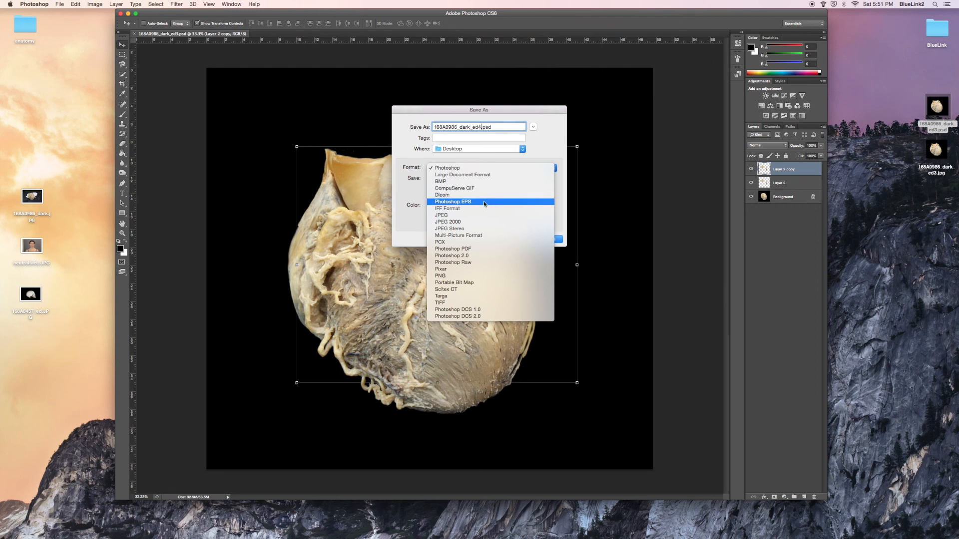
{"action": "left_click", "coordinate": [474, 216]}
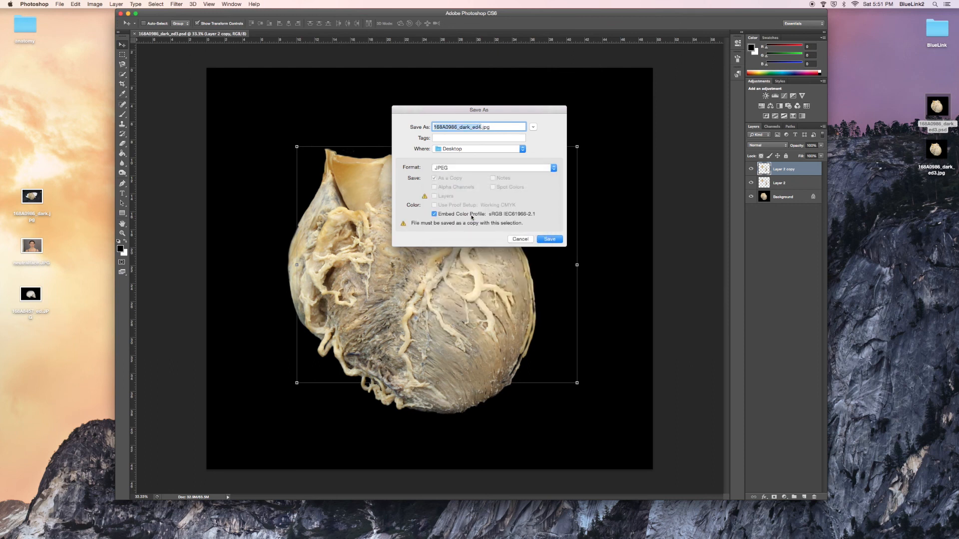
{"action": "left_click", "coordinate": [549, 240]}
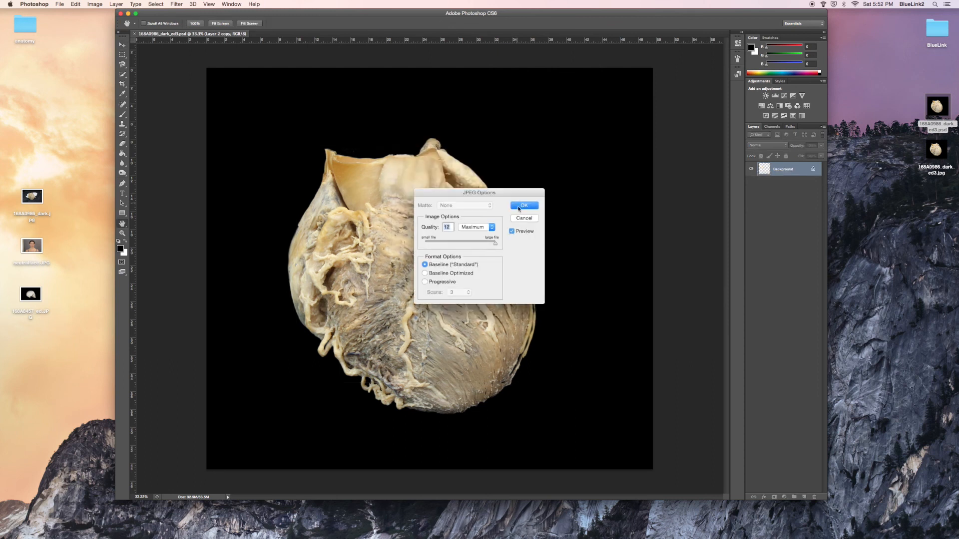
{"action": "left_click", "coordinate": [521, 207]}
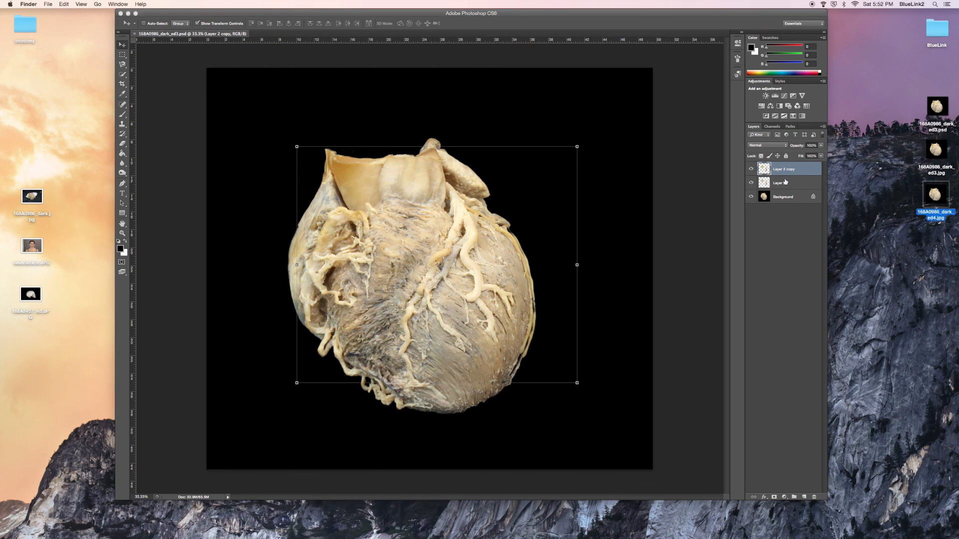